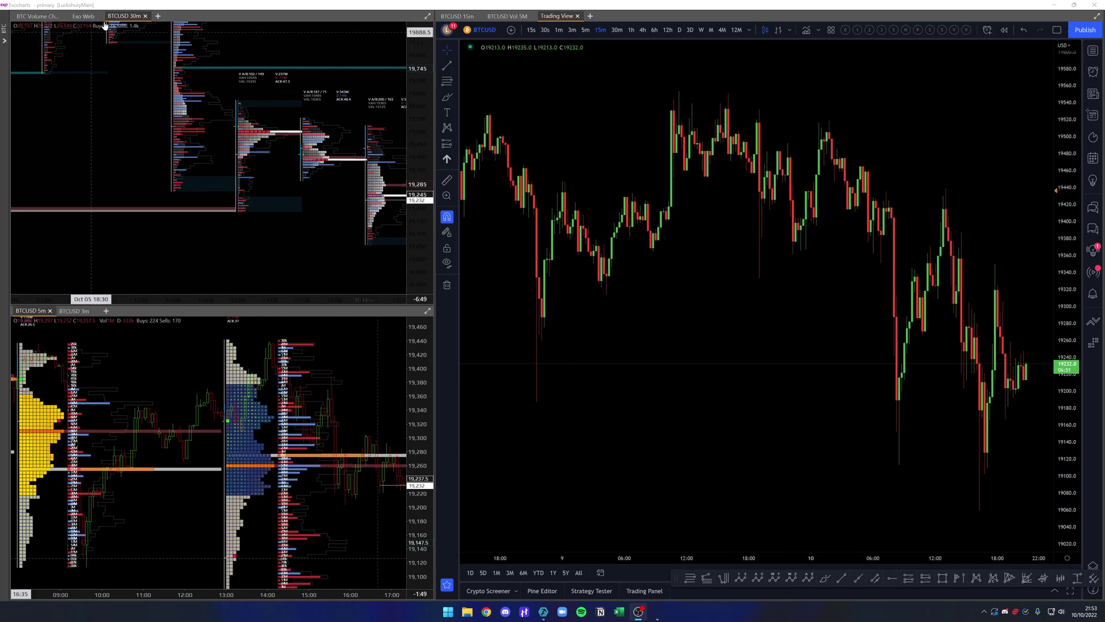
# Step: Create a new workspace, accepting that the current one is saved
pyautogui.click(5, 43)
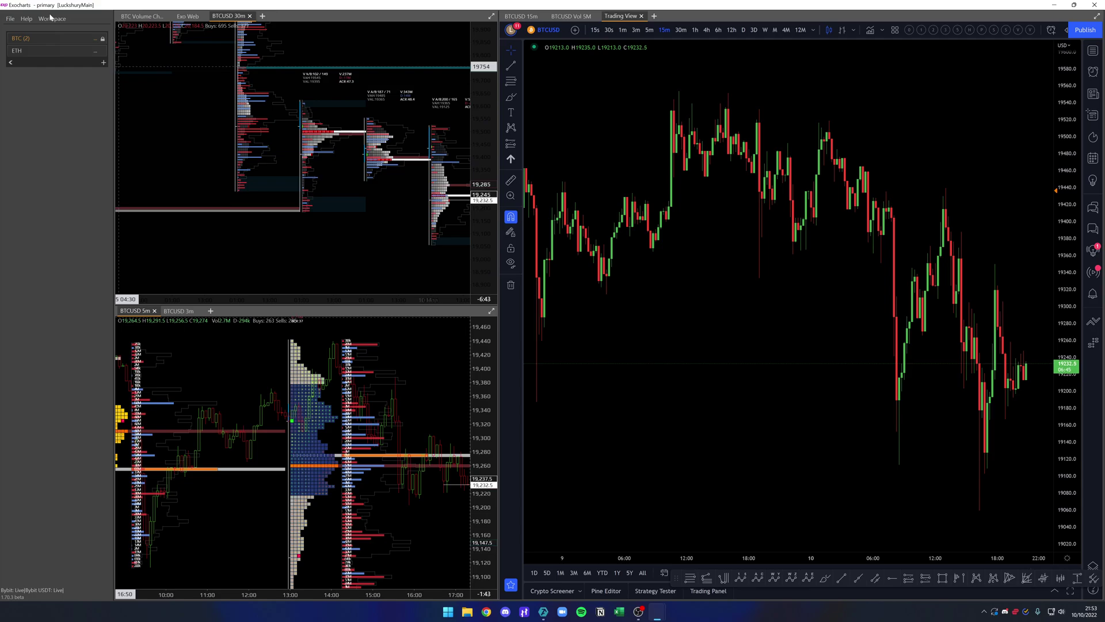
pyautogui.click(52, 19)
pyautogui.click(107, 77)
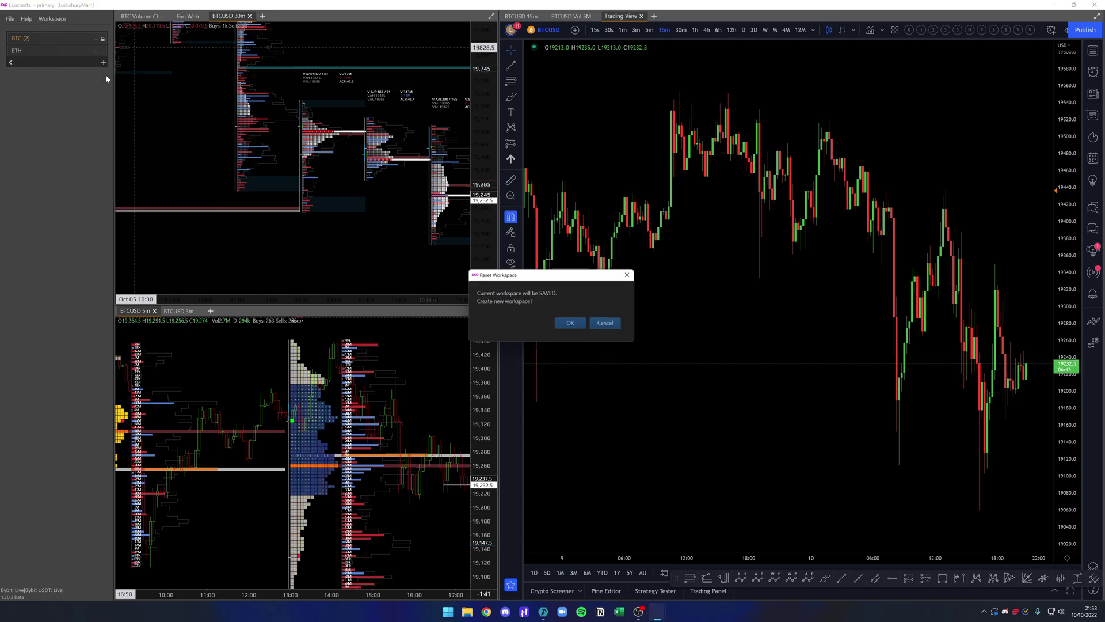
pyautogui.click(572, 323)
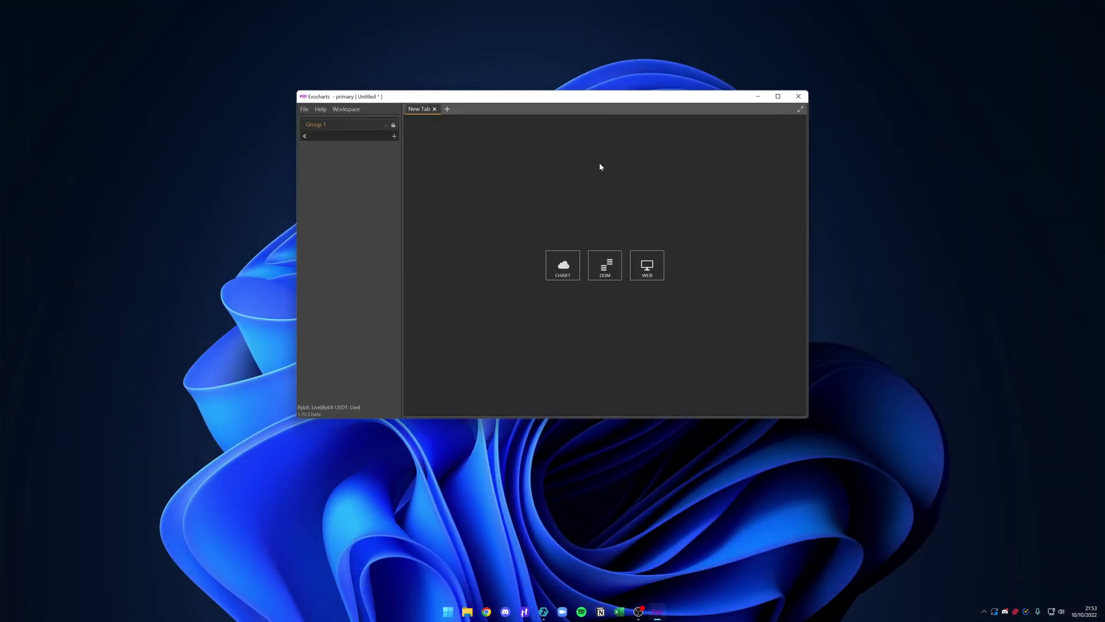
# Step: Move the new workspace window toward the upper left of the desktop and collapse its group sidebar
pyautogui.moveTo(532, 100); pyautogui.dragTo(437, 124)
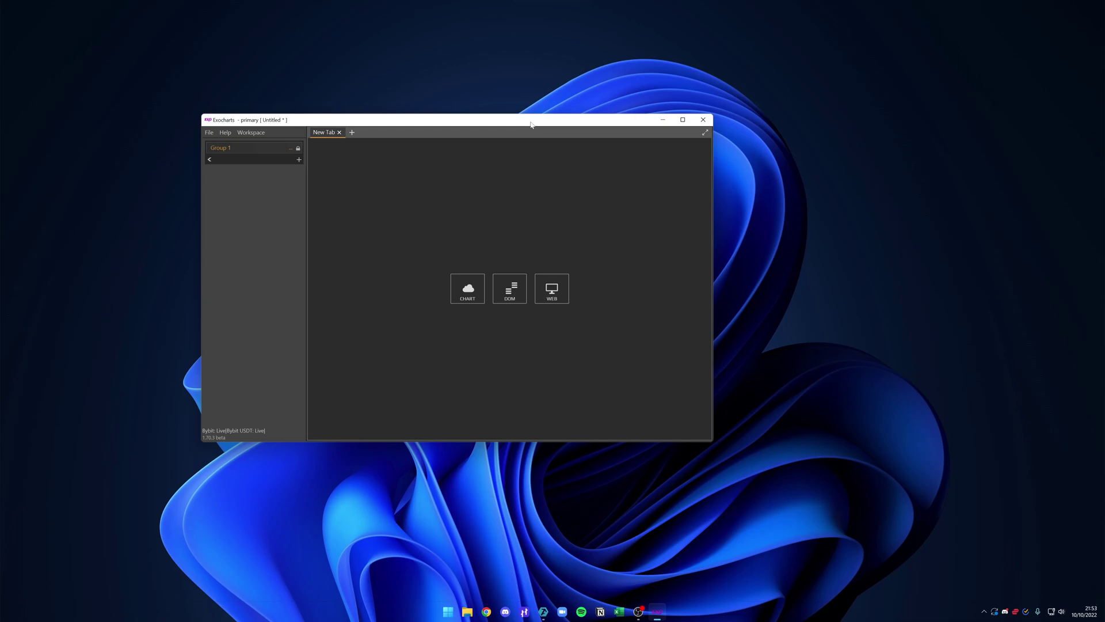
pyautogui.moveTo(531, 124); pyautogui.dragTo(522, 121)
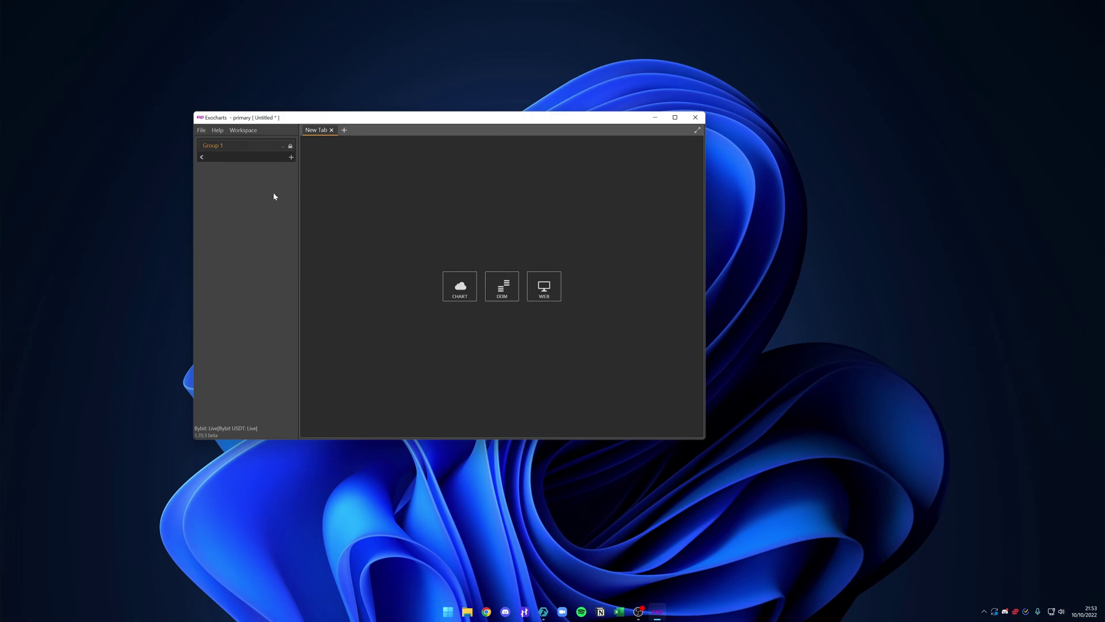
pyautogui.click(202, 157)
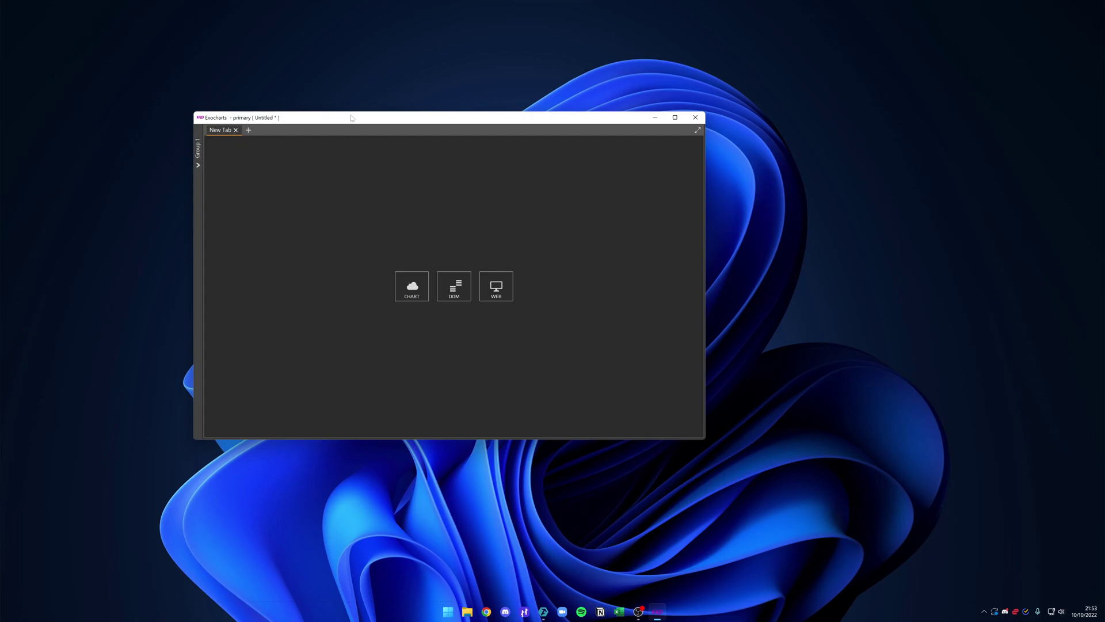
# Step: Split the maximized workspace into two side-by-side panes and add a second tab to the new right-hand pane
pyautogui.click(249, 131)
pyautogui.moveTo(256, 130); pyautogui.dragTo(668, 299)
pyautogui.click(675, 117)
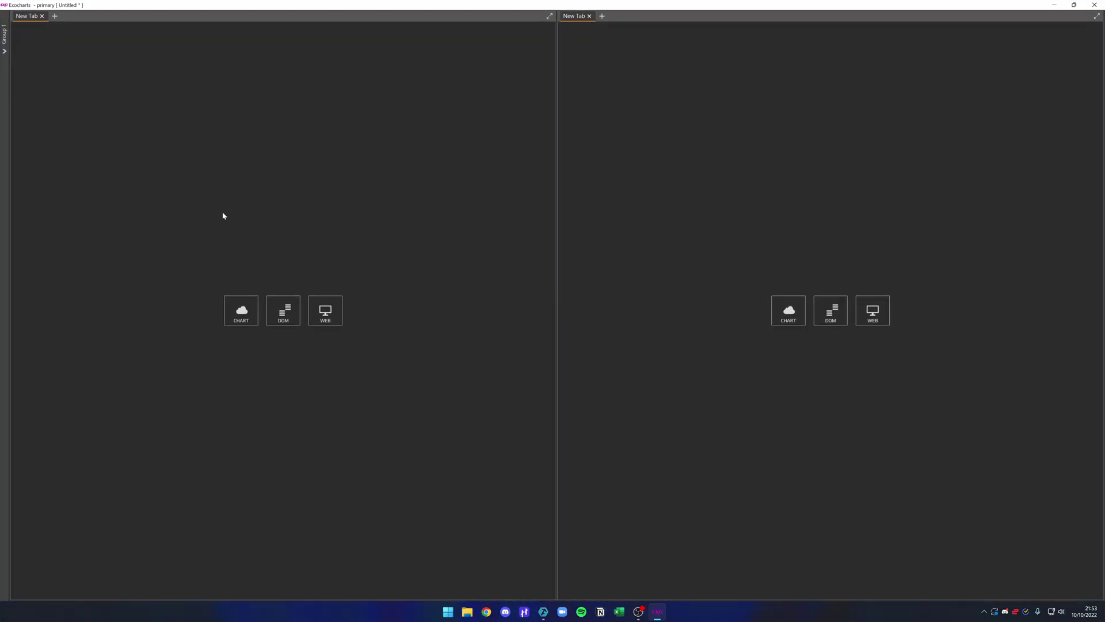
pyautogui.click(602, 17)
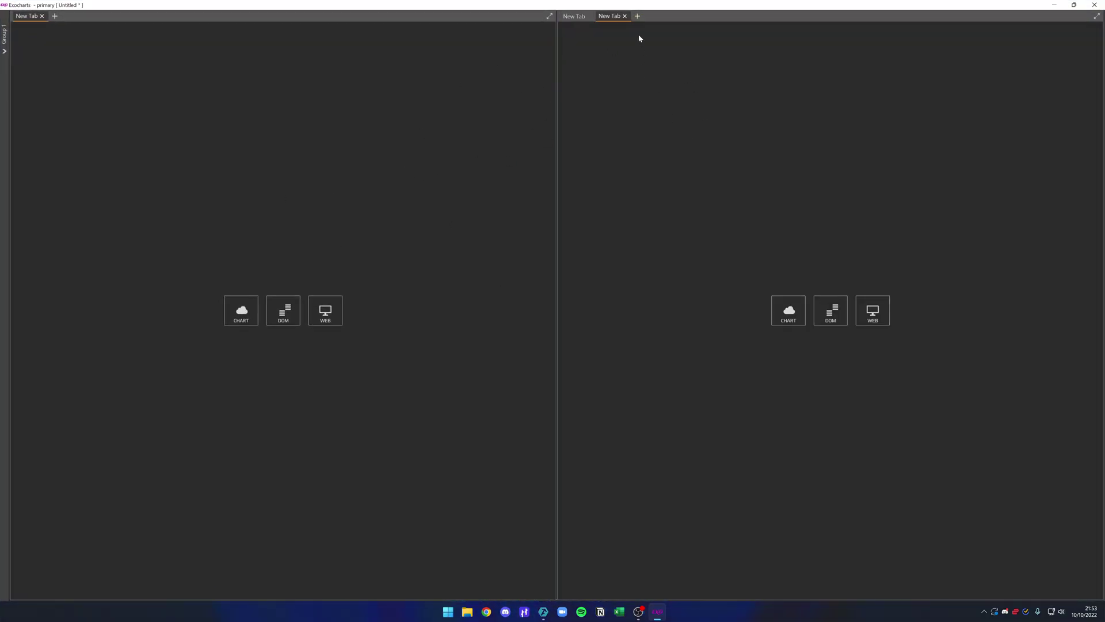
pyautogui.rightClick(617, 19)
pyautogui.click(719, 40)
pyautogui.rightClick(615, 19)
pyautogui.click(630, 23)
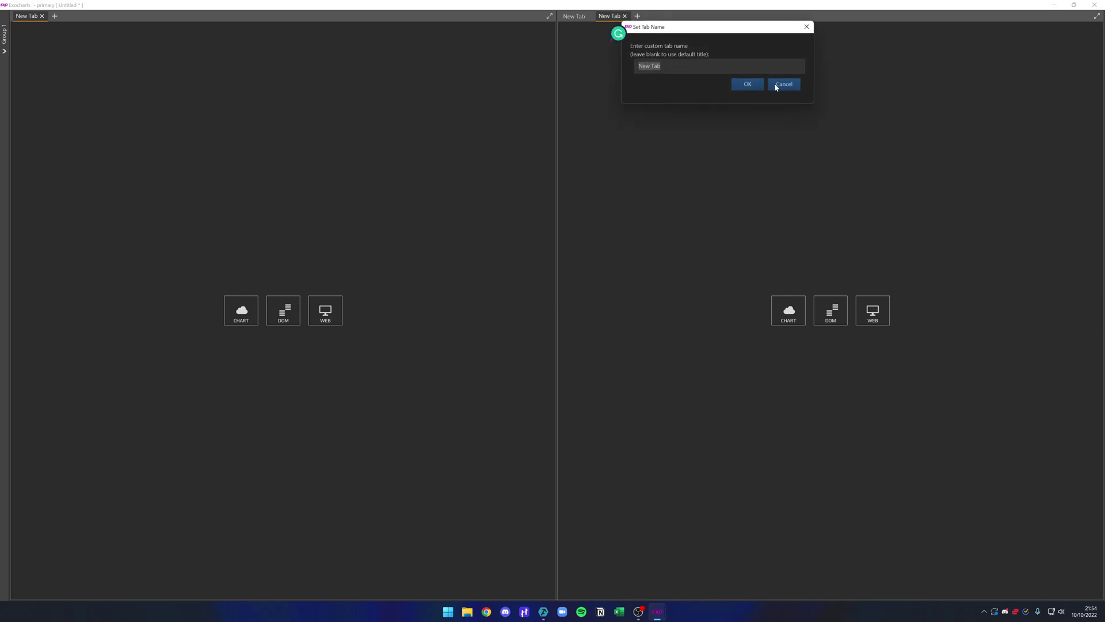
pyautogui.click(789, 88)
# Step: Create a chart in the new tab from the Luckshury Main 2.0 (LTF) template
pyautogui.click(788, 303)
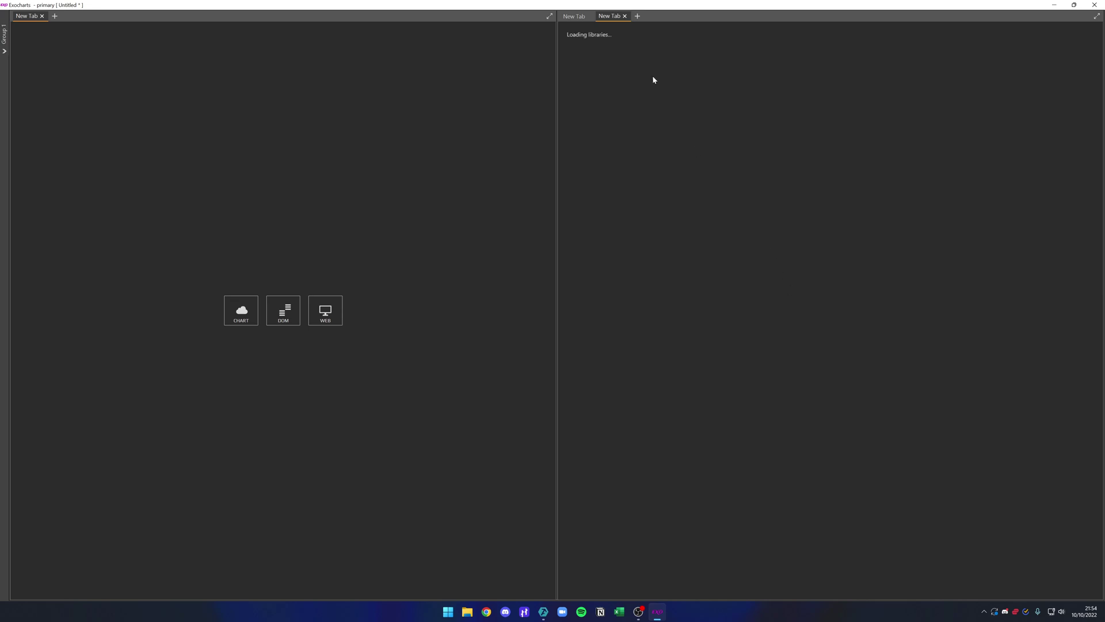
pyautogui.click(593, 27)
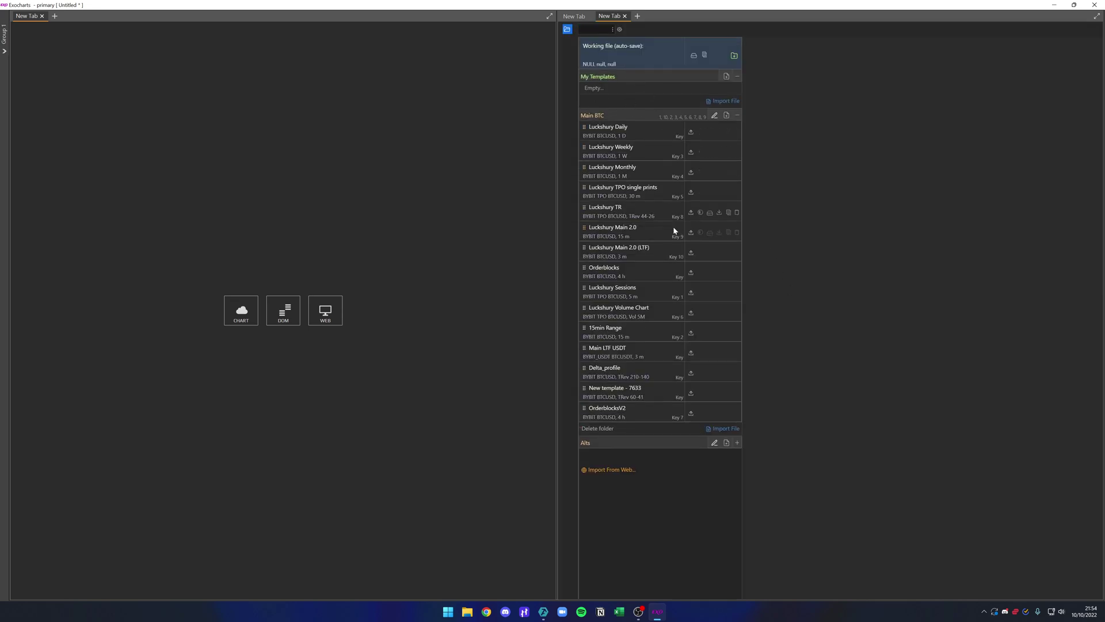
pyautogui.click(691, 254)
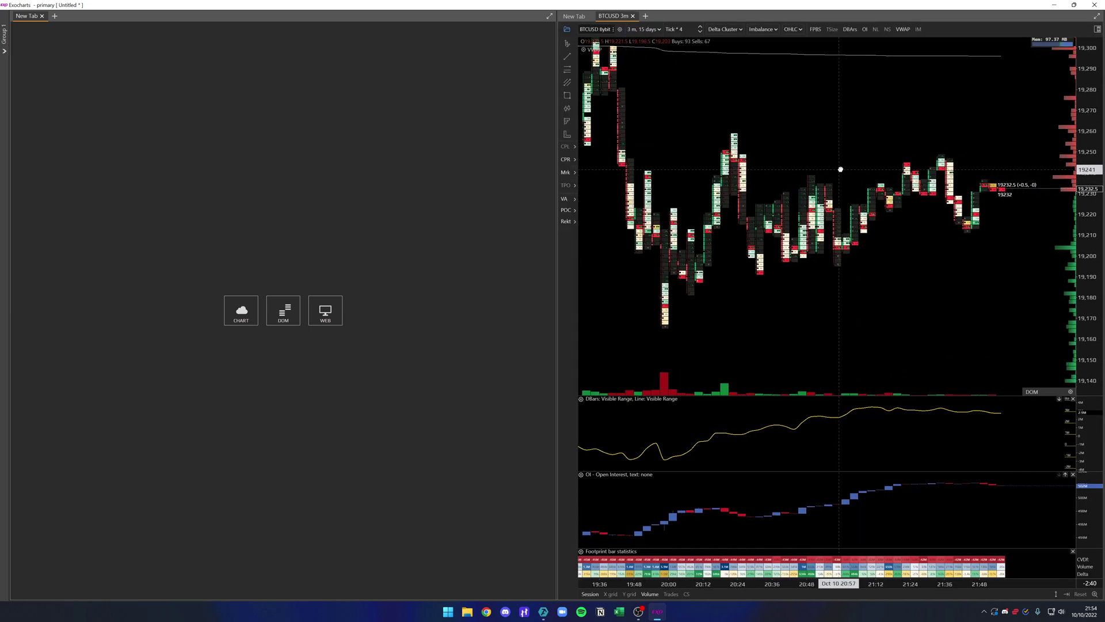
pyautogui.scroll(4, 809, 151)
pyautogui.scroll(-4, 843, 132)
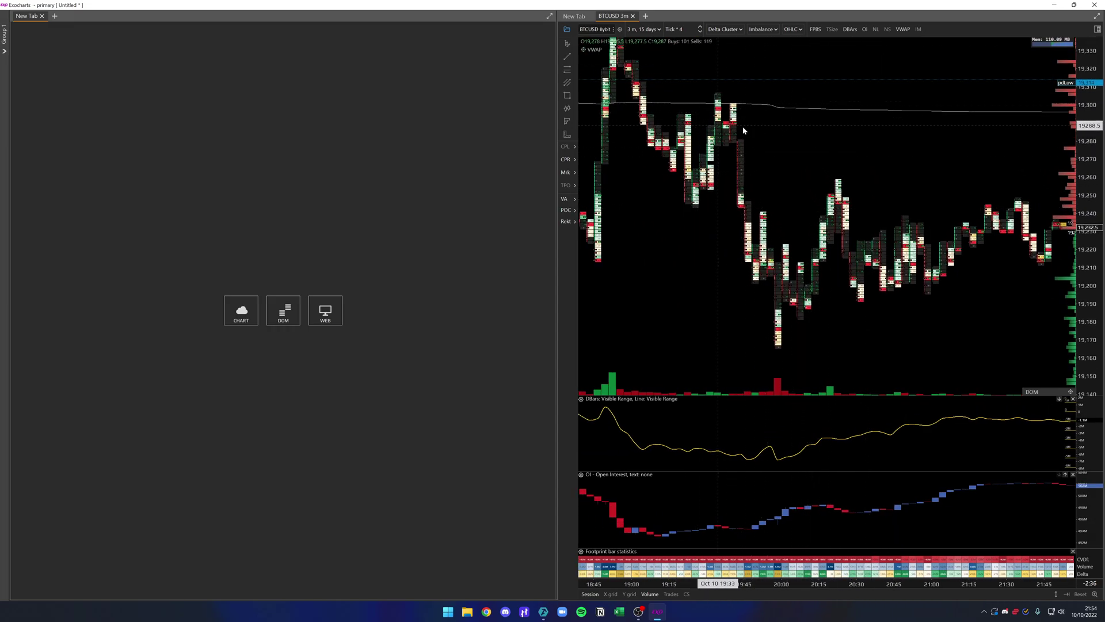
pyautogui.moveTo(843, 132); pyautogui.dragTo(961, 148)
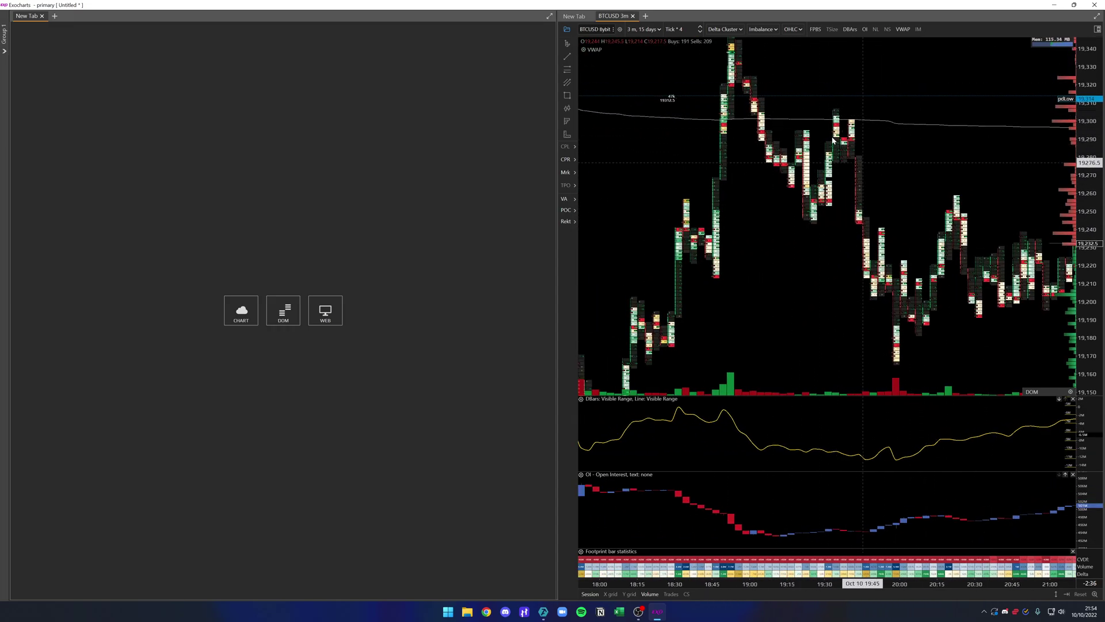
# Step: Rename the BTCUSD 3m chart tab to "3 min scalping"
pyautogui.rightClick(604, 15)
pyautogui.click(620, 35)
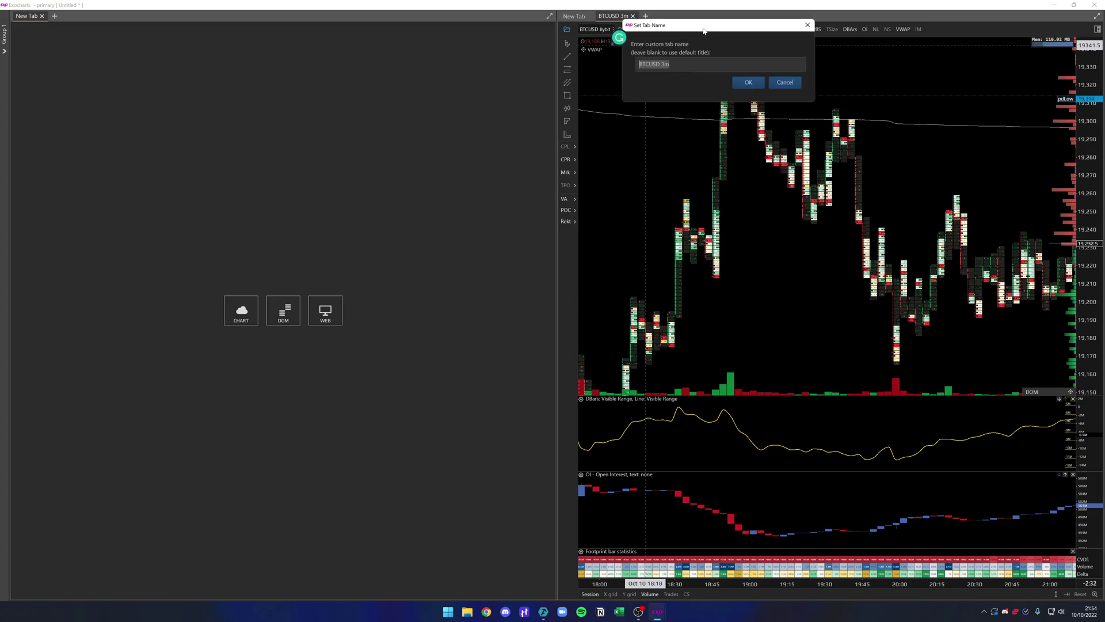
pyautogui.write('3 min scalping')
pyautogui.press('Return')
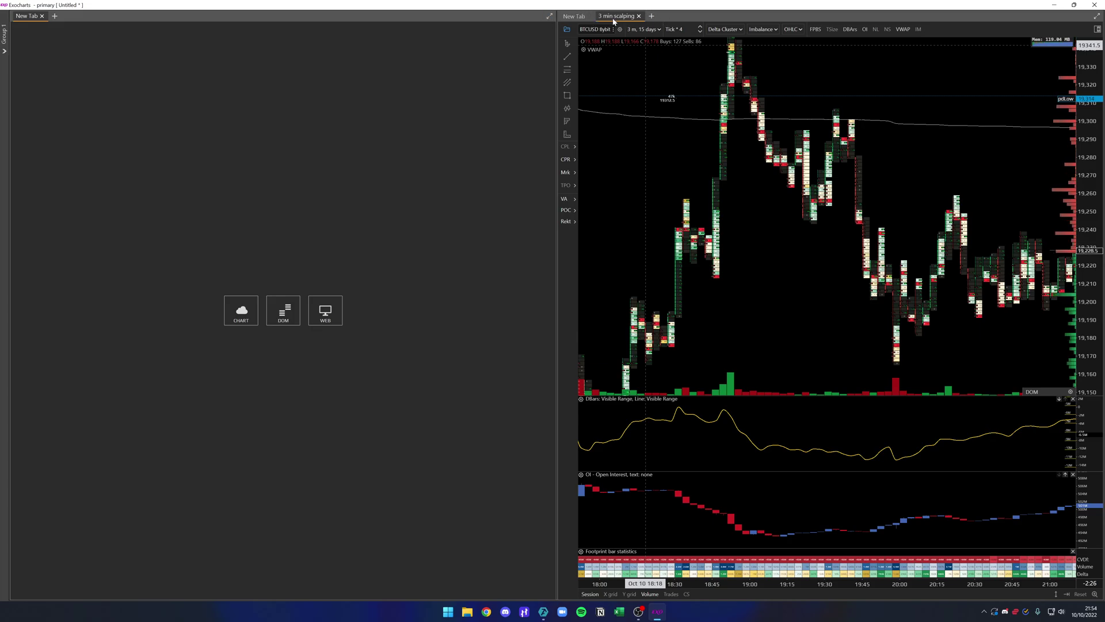
# Step: Add another tab to the right-hand pane and open TradingView in it as a web page
pyautogui.click(651, 16)
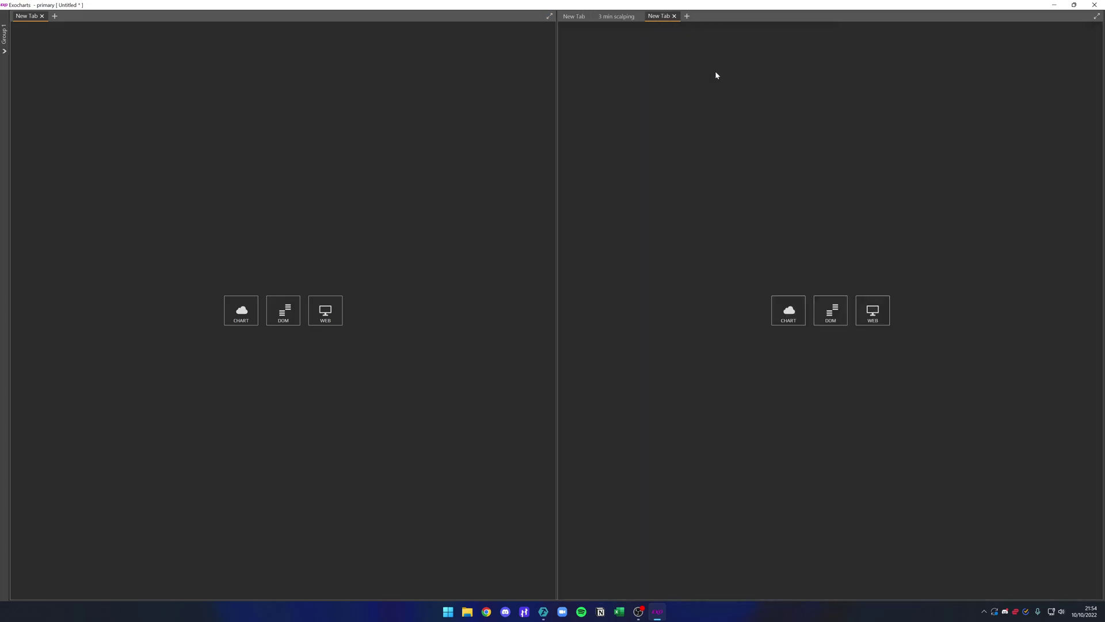
pyautogui.click(872, 311)
pyautogui.click(580, 57)
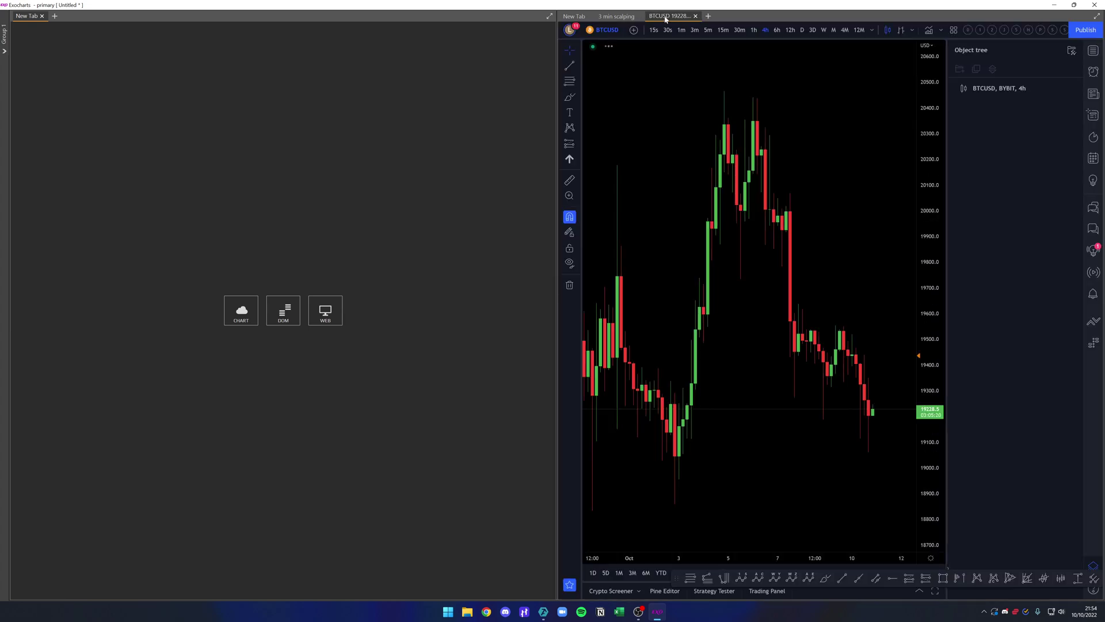
# Step: Rename the web chart tab to "Tradingview"
pyautogui.rightClick(672, 18)
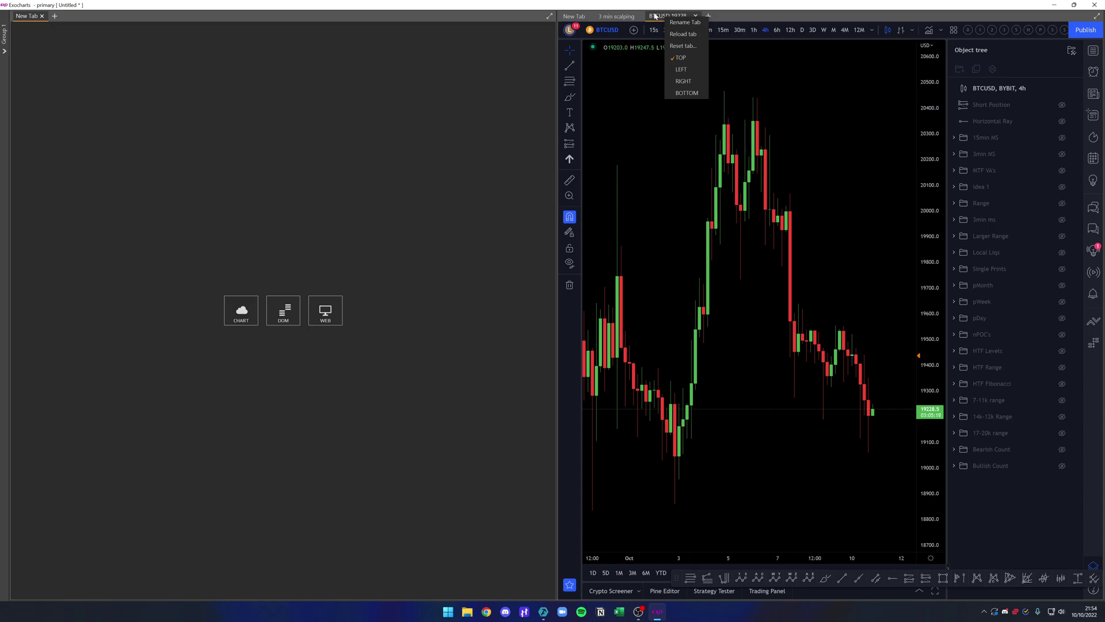
pyautogui.click(671, 23)
pyautogui.press('super')
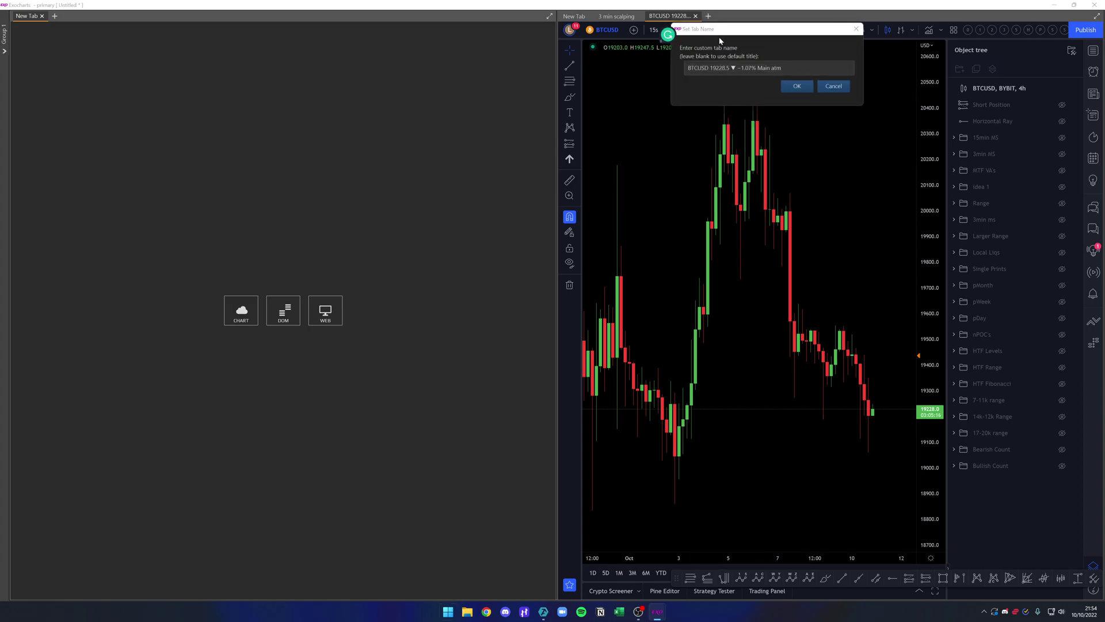
pyautogui.press('super')
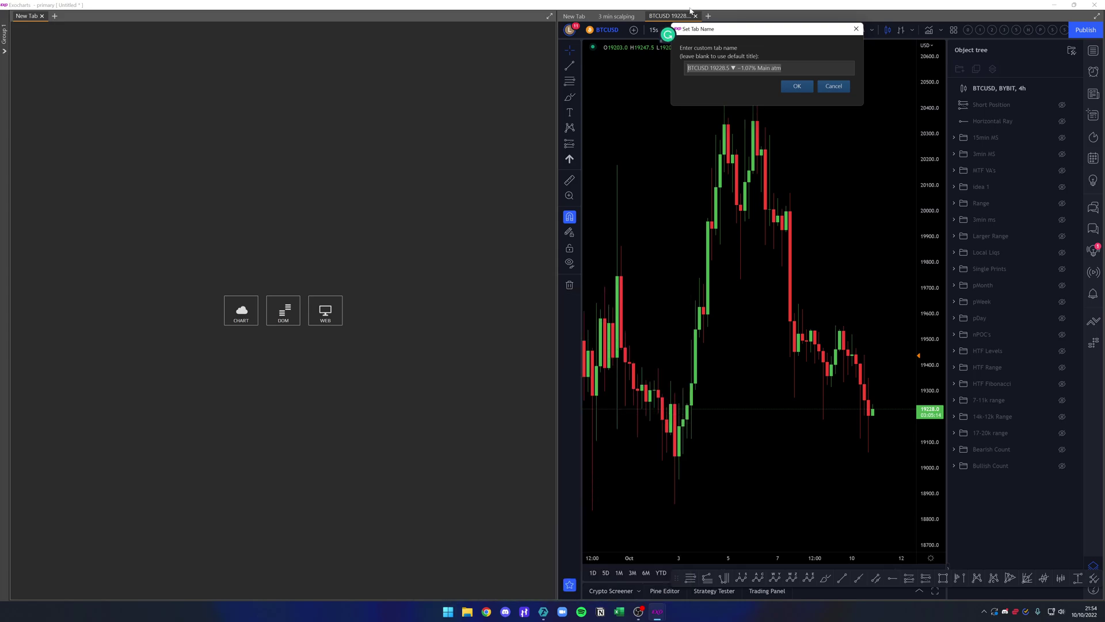
pyautogui.press('capslock')
pyautogui.write('Tradingview')
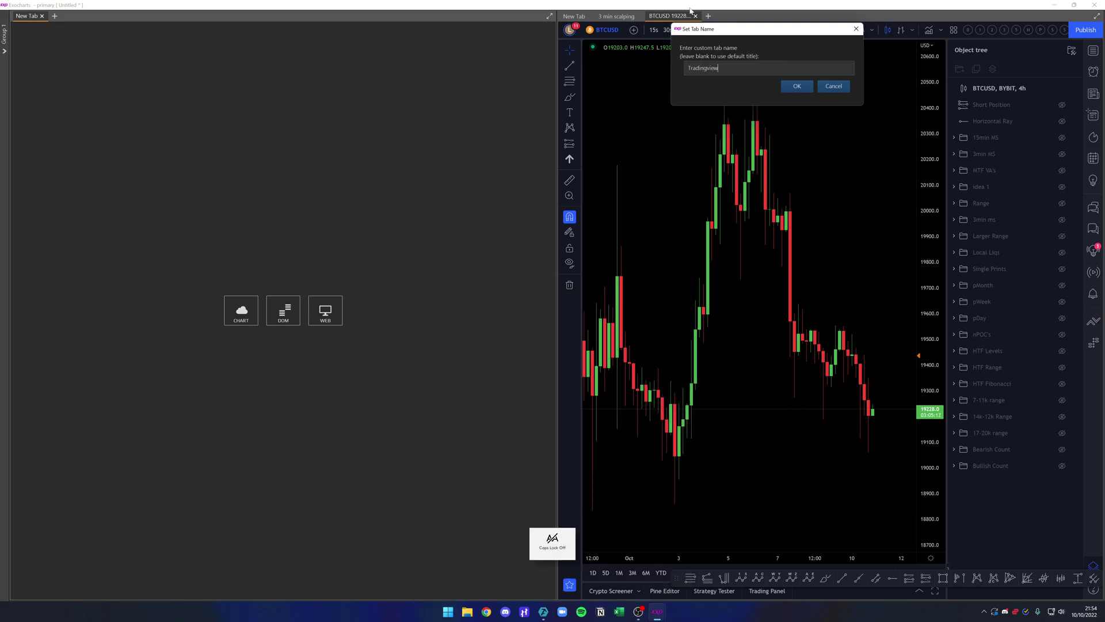
pyautogui.press('Return')
pyautogui.press('super')
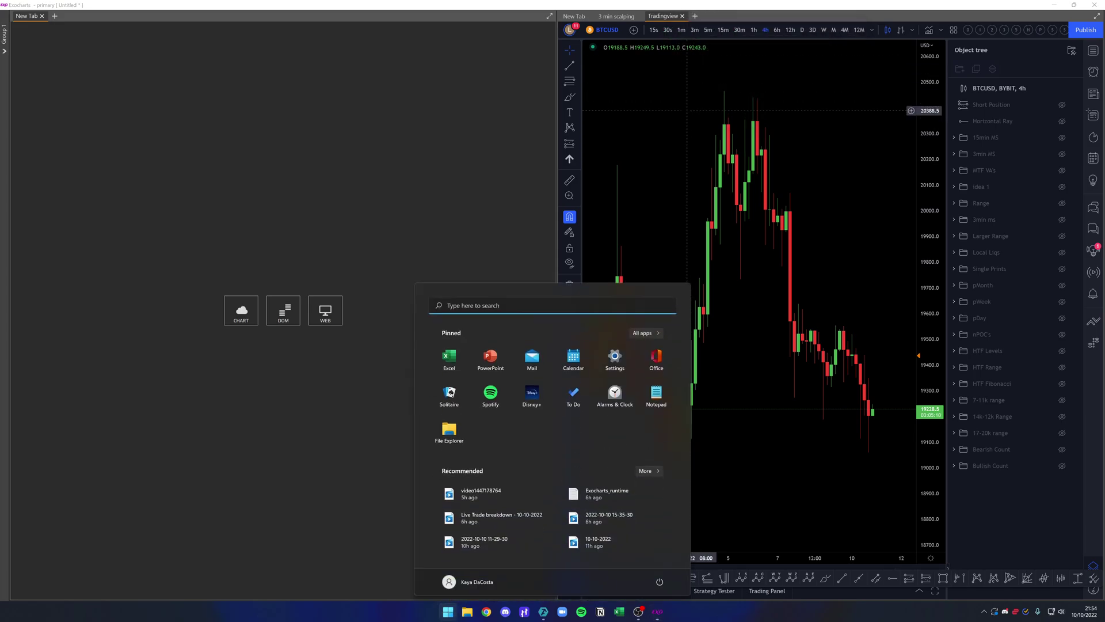
pyautogui.press('super')
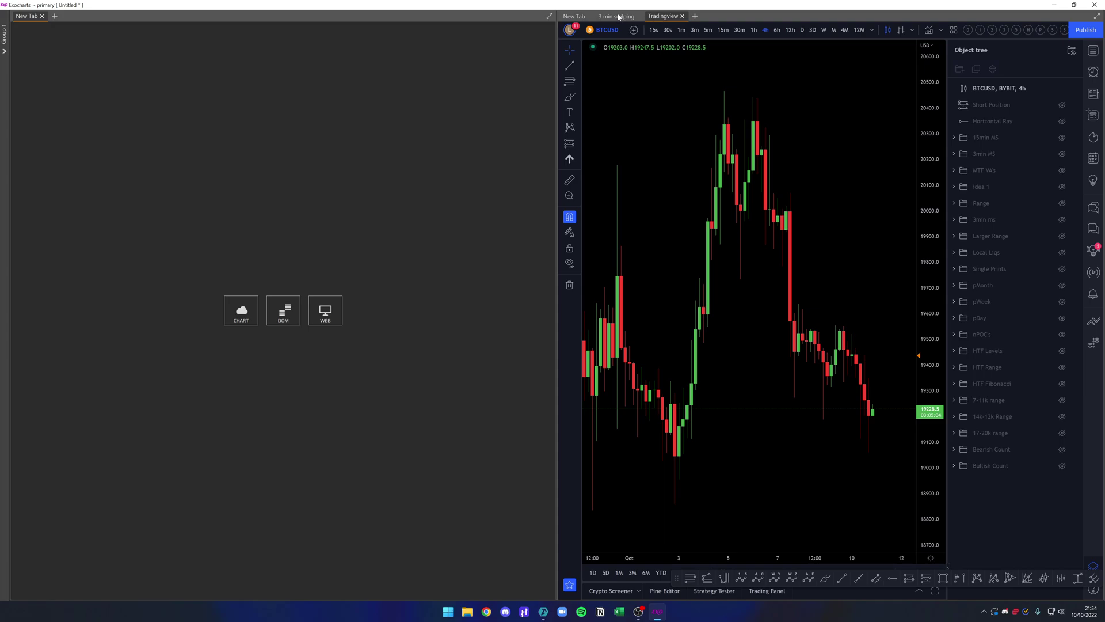
# Step: Reorder the tabs as Tradingview, 3 min scalping, New Tab, and bring Tradingview to the front
pyautogui.moveTo(665, 16); pyautogui.dragTo(691, 16)
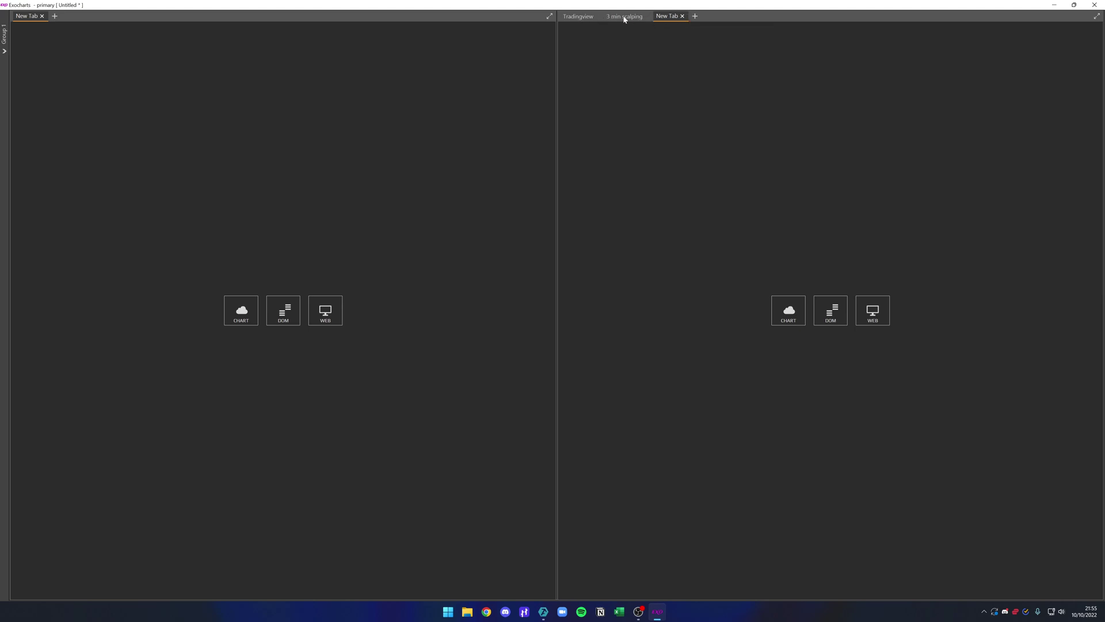
pyautogui.click(624, 17)
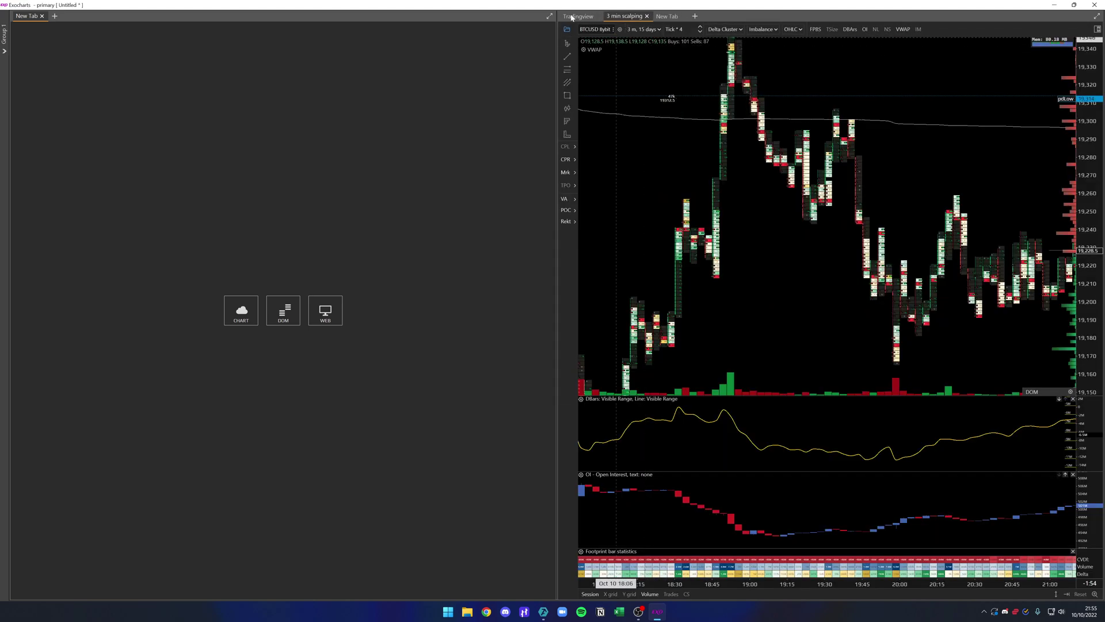
pyautogui.moveTo(571, 18)
pyautogui.mouseDown()
pyautogui.moveTo(703, 18)
pyautogui.moveTo(593, 17)
pyautogui.mouseUp()
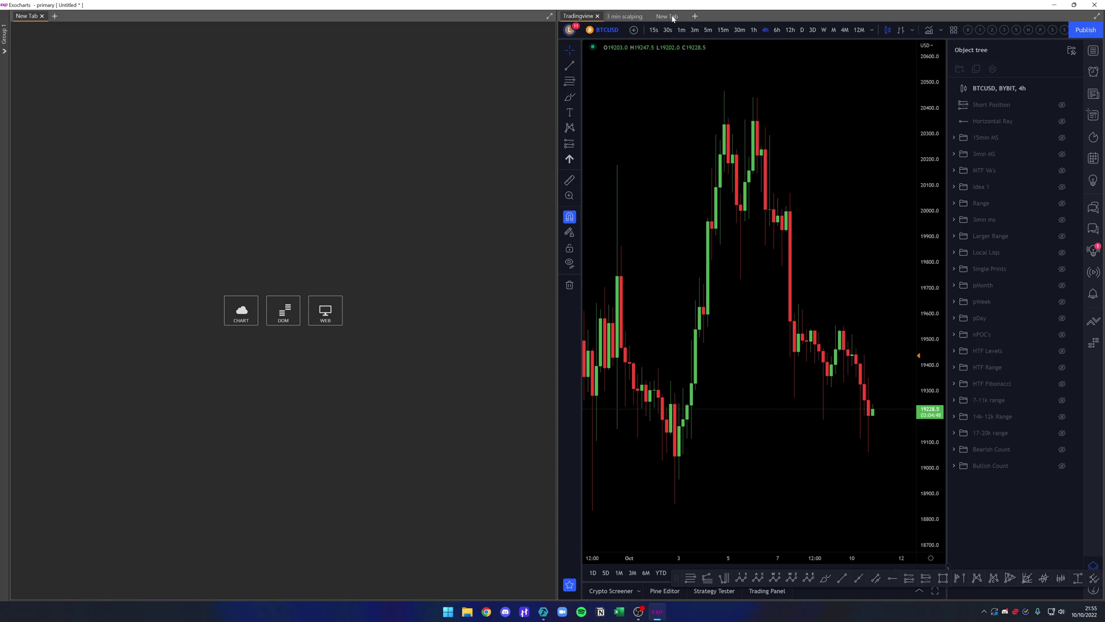
# Step: Try the right-hand pane's tab bar at the LEFT and RIGHT positions and leave it at BOTTOM
pyautogui.rightClick(576, 18)
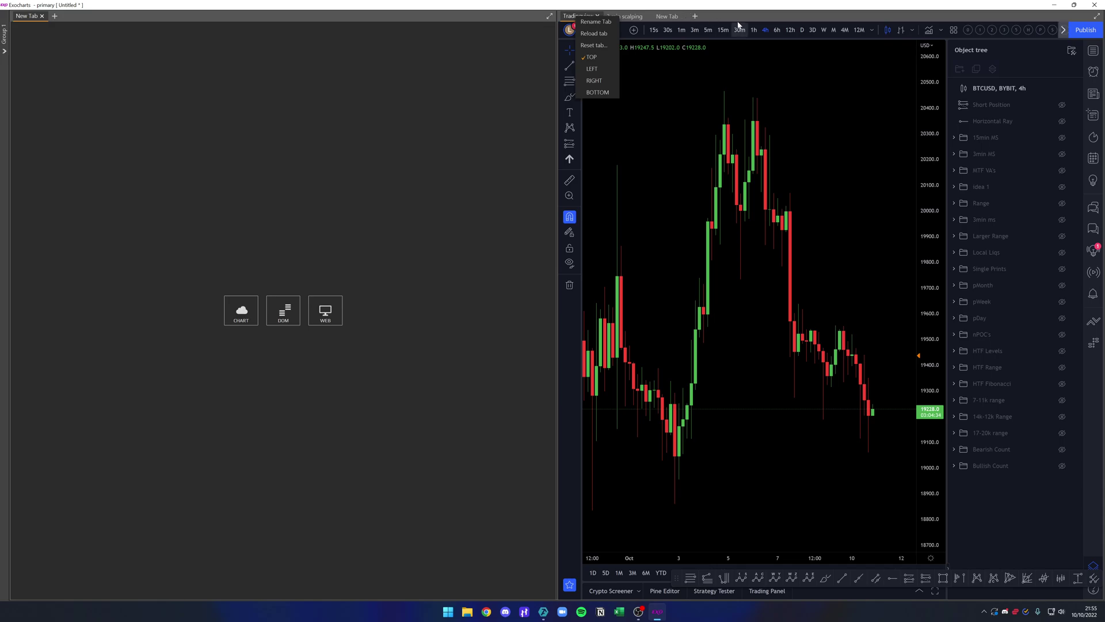
pyautogui.click(593, 69)
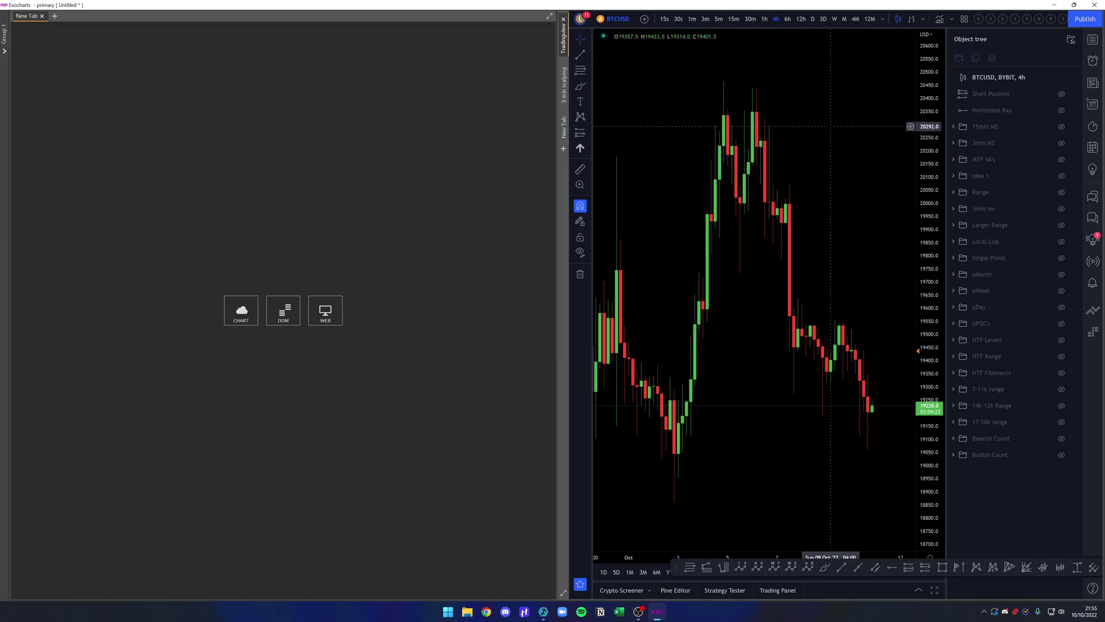
pyautogui.rightClick(564, 43)
pyautogui.click(583, 103)
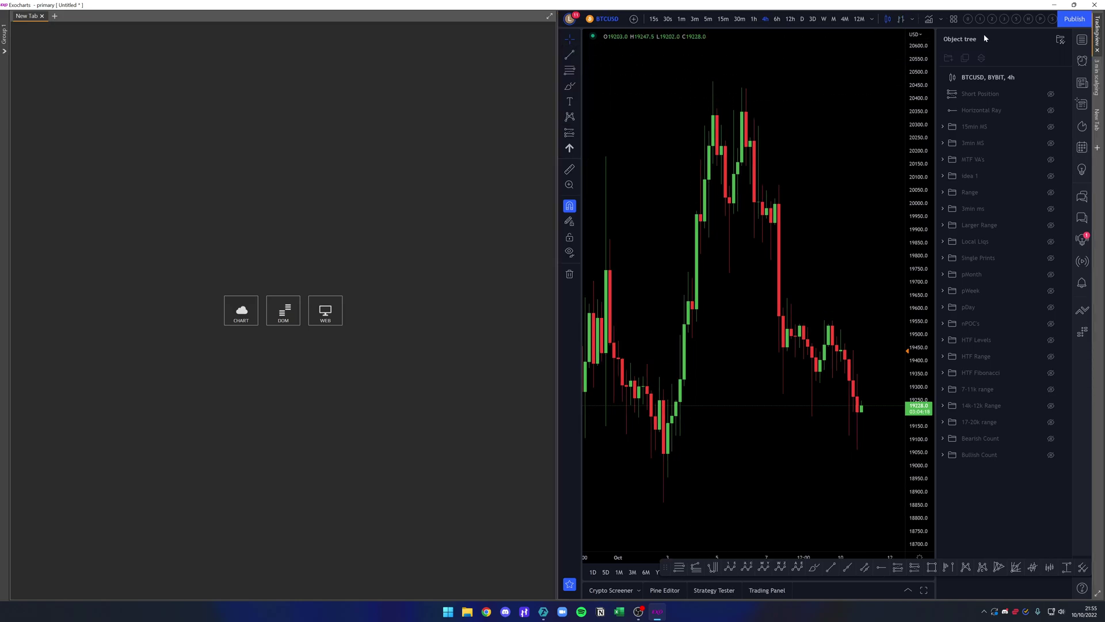
pyautogui.rightClick(1096, 41)
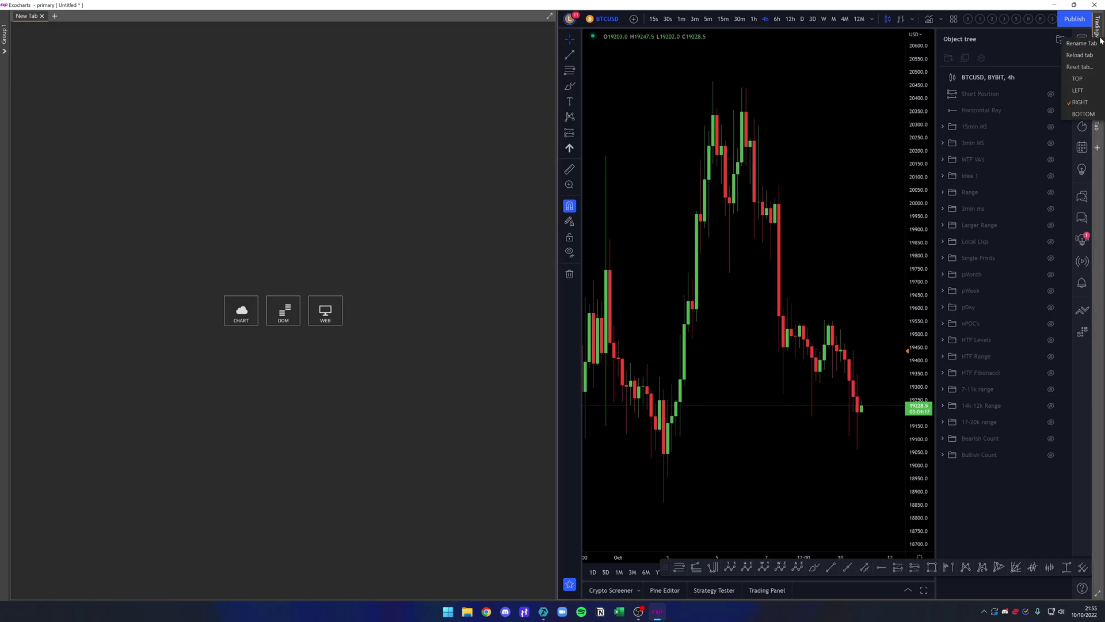
pyautogui.click(1085, 113)
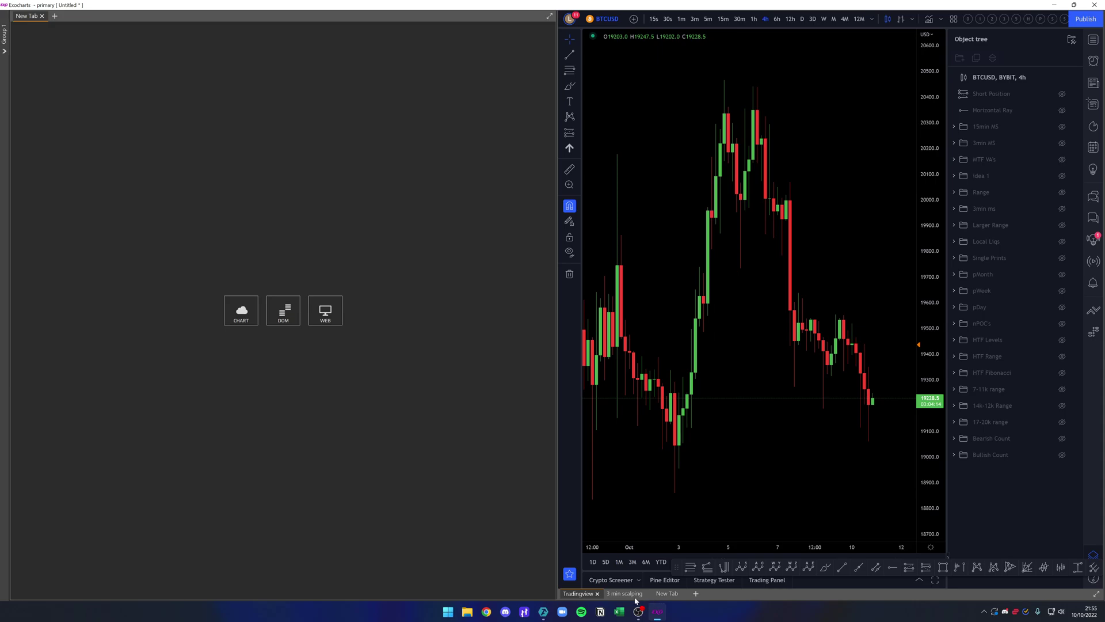
# Step: Add a second tab to the left-hand pane, try its tab bar at LEFT and return it to TOP
pyautogui.click(55, 16)
pyautogui.rightClick(61, 18)
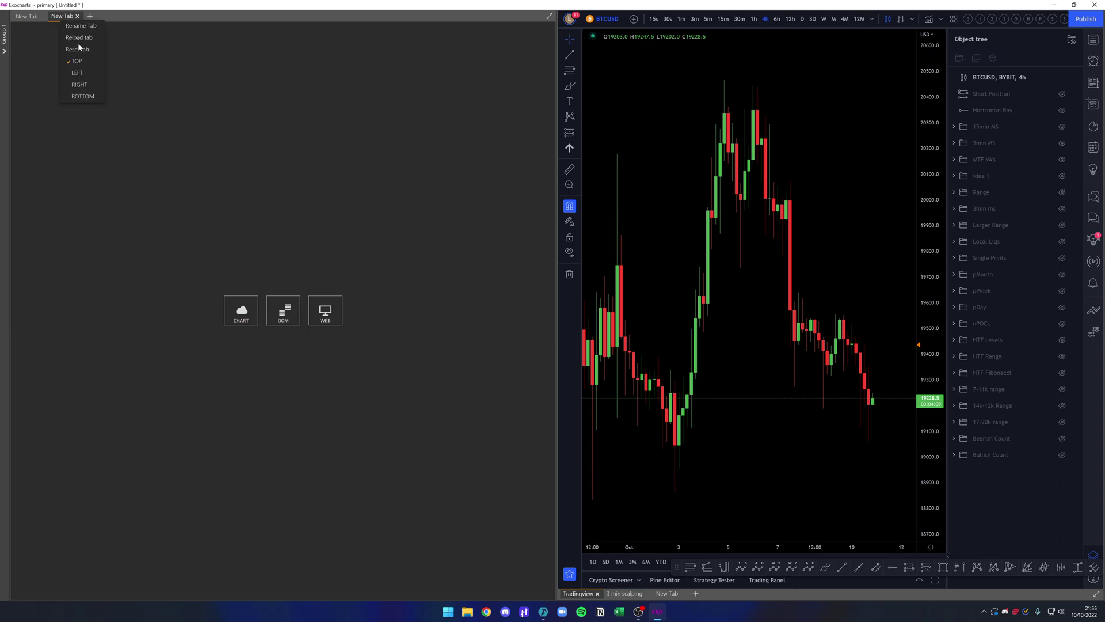
pyautogui.click(77, 73)
pyautogui.rightClick(17, 65)
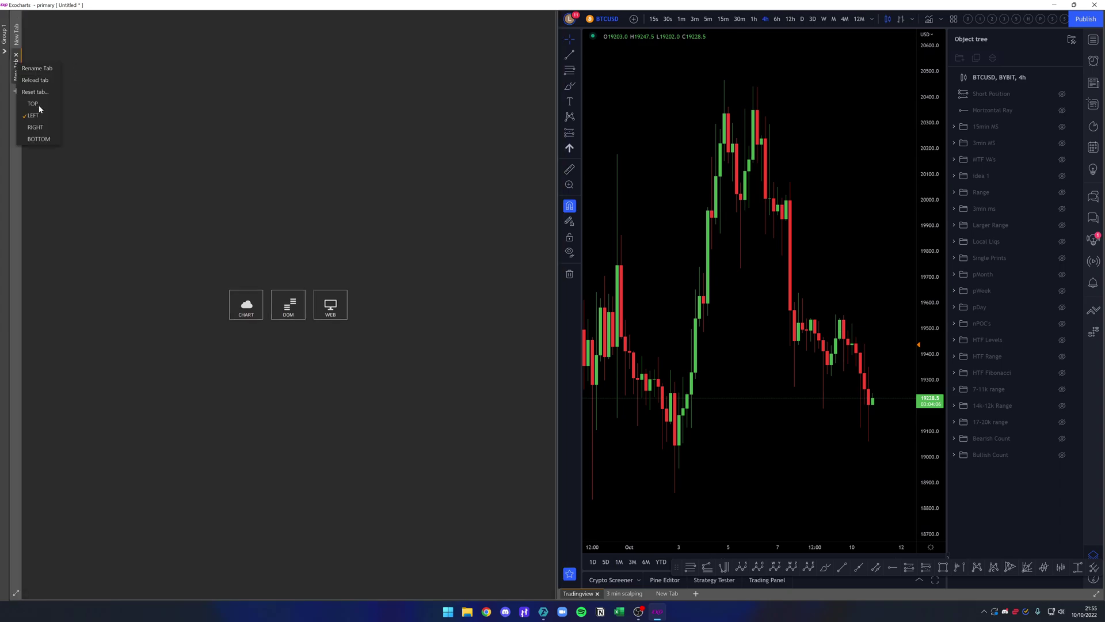
pyautogui.click(32, 104)
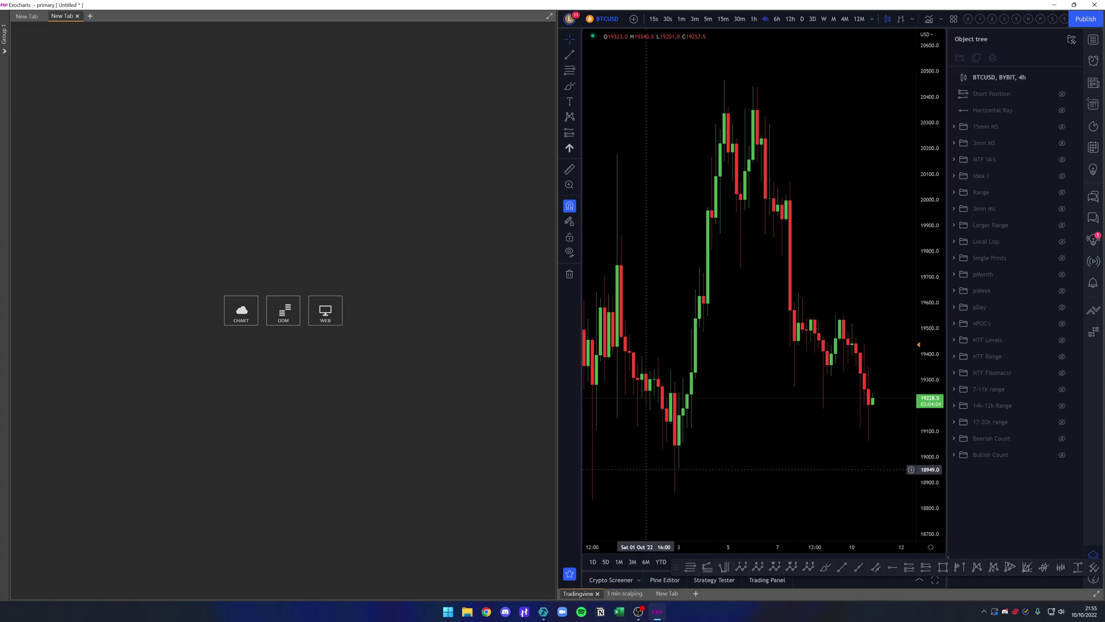
# Step: Set the right-hand pane's tab bar position to TOP
pyautogui.rightClick(590, 595)
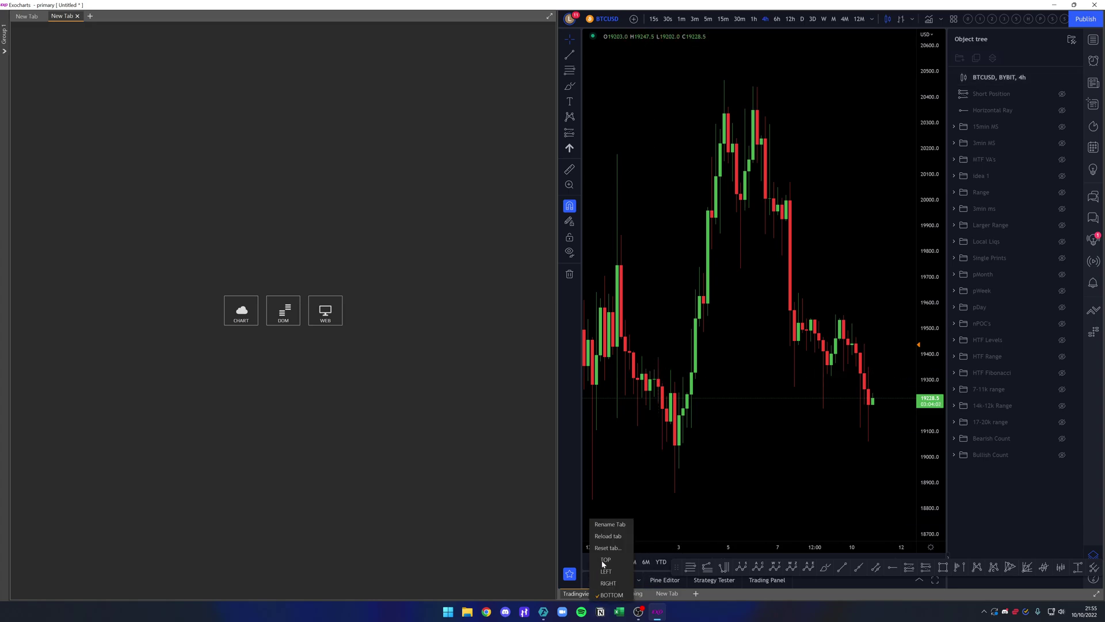
pyautogui.click(604, 560)
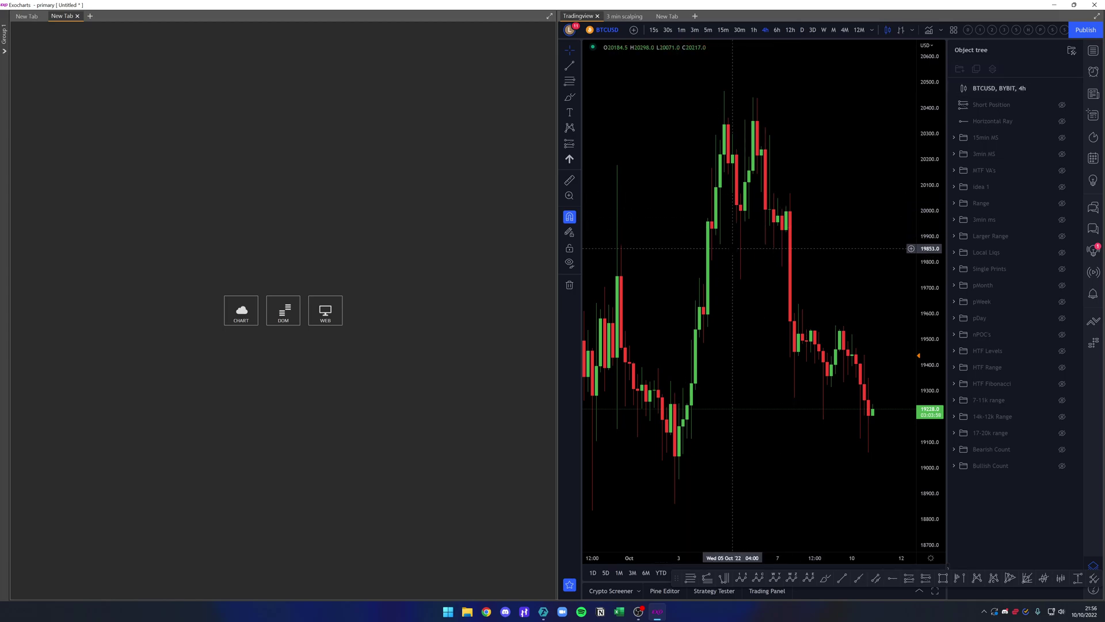
pyautogui.scroll(-2, 733, 248)
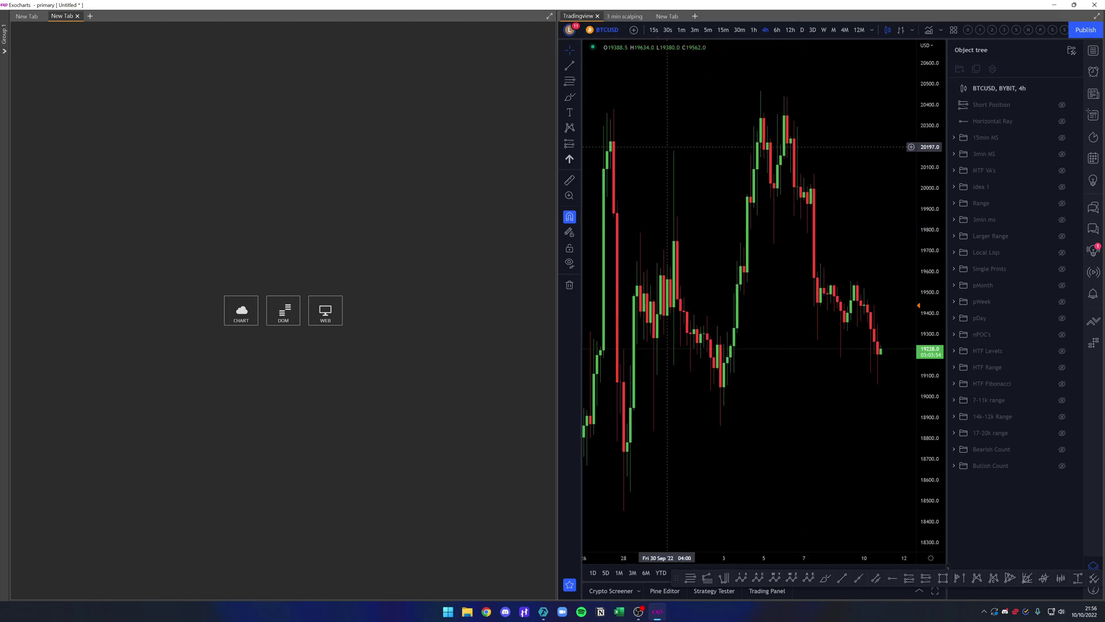
# Step: Reset the Tradingview tab to an empty tab and confirm the reset
pyautogui.rightClick(588, 22)
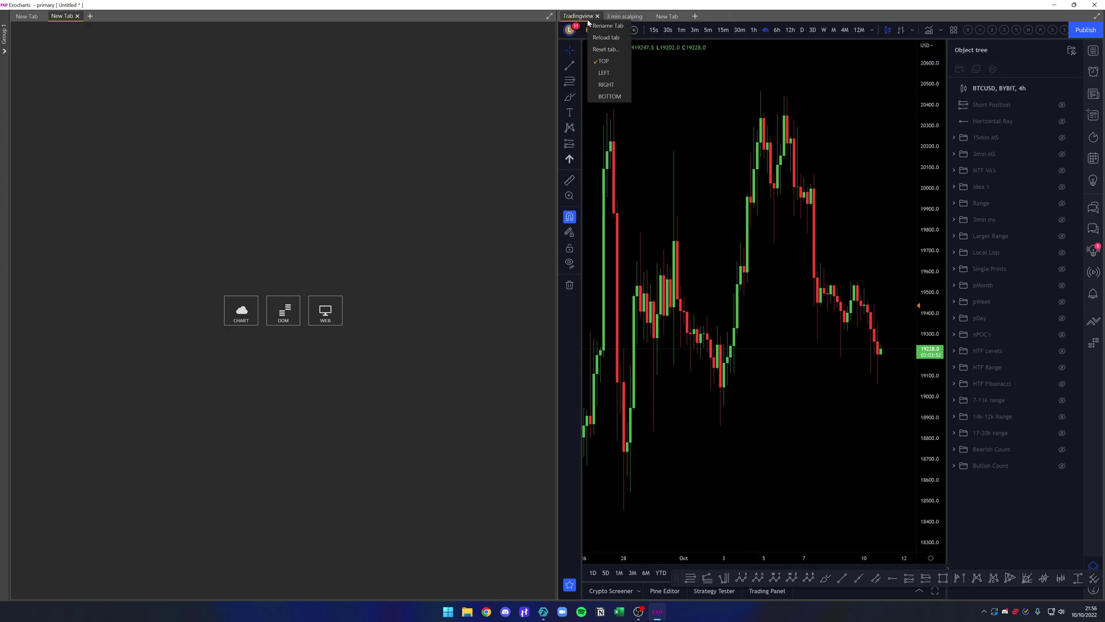
pyautogui.click(604, 50)
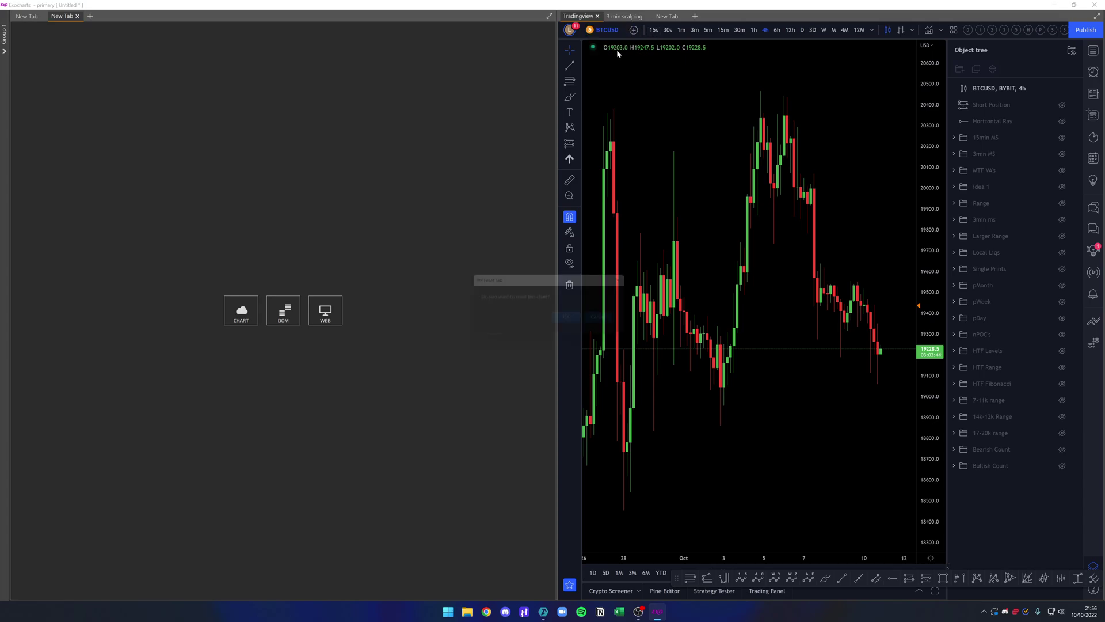
pyautogui.click(567, 319)
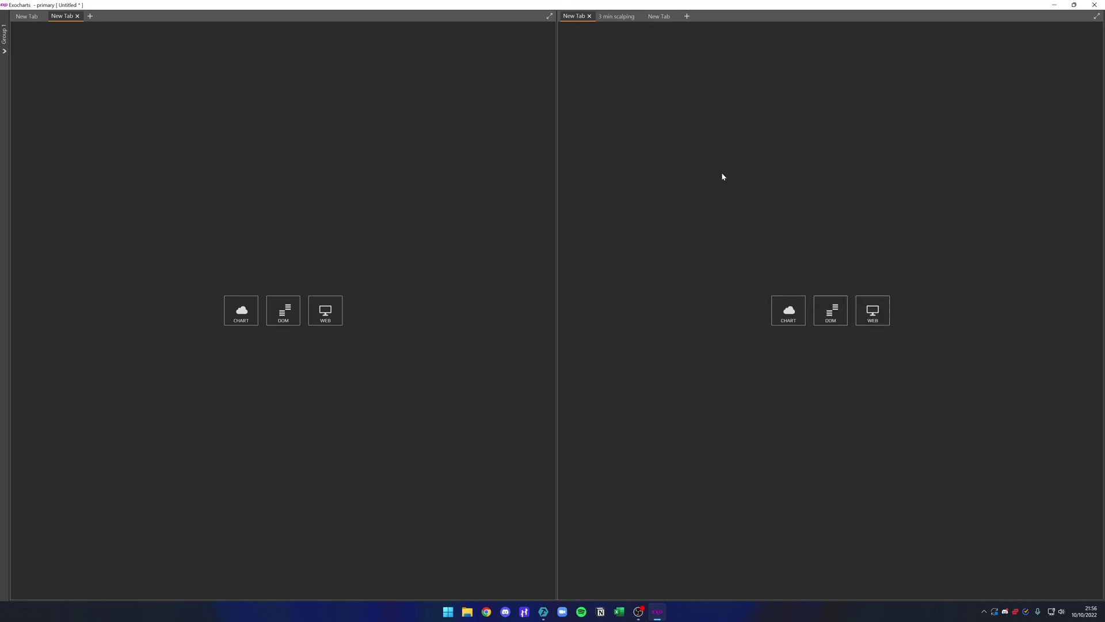
# Step: Split the left-hand pane's second tab into its own pane and dock it above the 3 min scalping pane
pyautogui.moveTo(593, 22); pyautogui.dragTo(764, 141)
pyautogui.moveTo(64, 15)
pyautogui.mouseDown()
pyautogui.moveTo(193, 64)
pyautogui.moveTo(46, 20)
pyautogui.mouseUp()
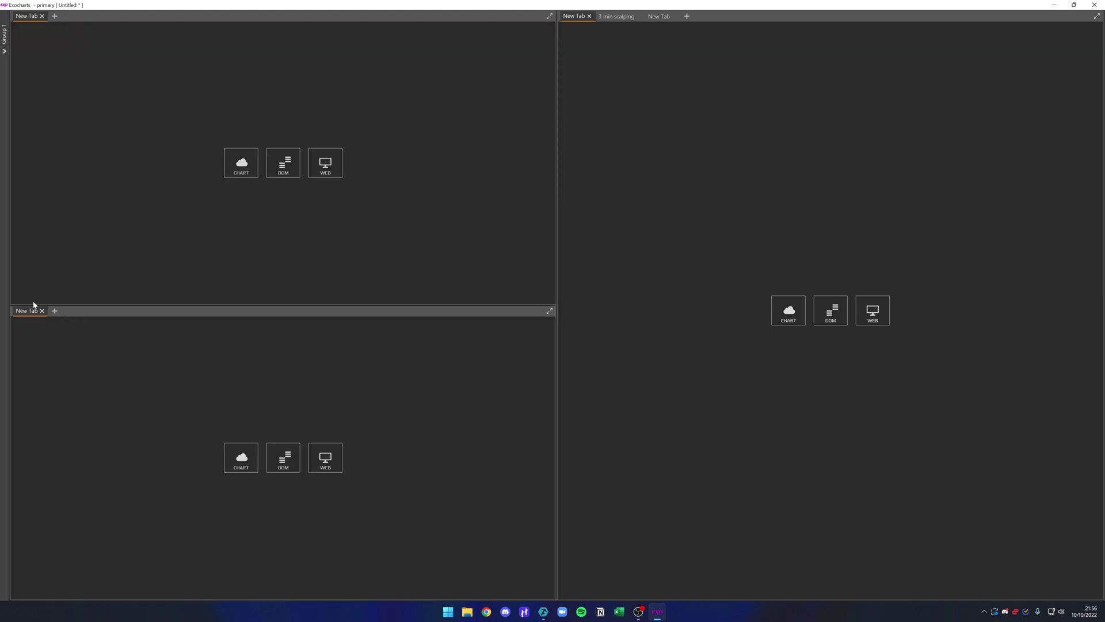
pyautogui.moveTo(34, 305); pyautogui.dragTo(559, 270)
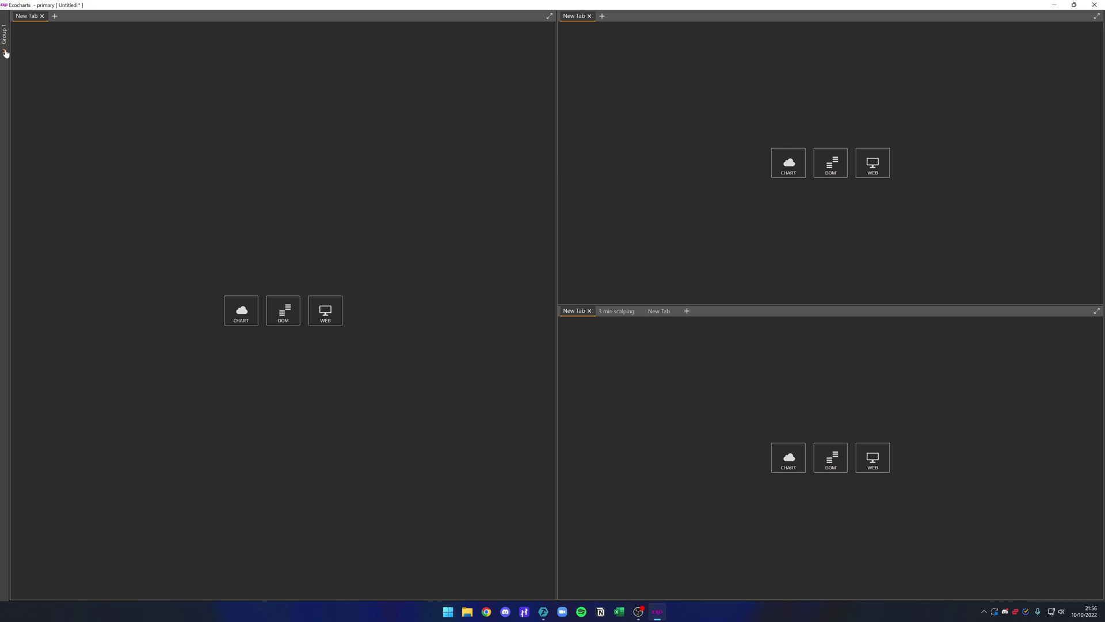
# Step: Restore the maximized window to a smaller one on the desktop and expand the Group 1 sidebar
pyautogui.moveTo(449, 4); pyautogui.dragTo(611, 81)
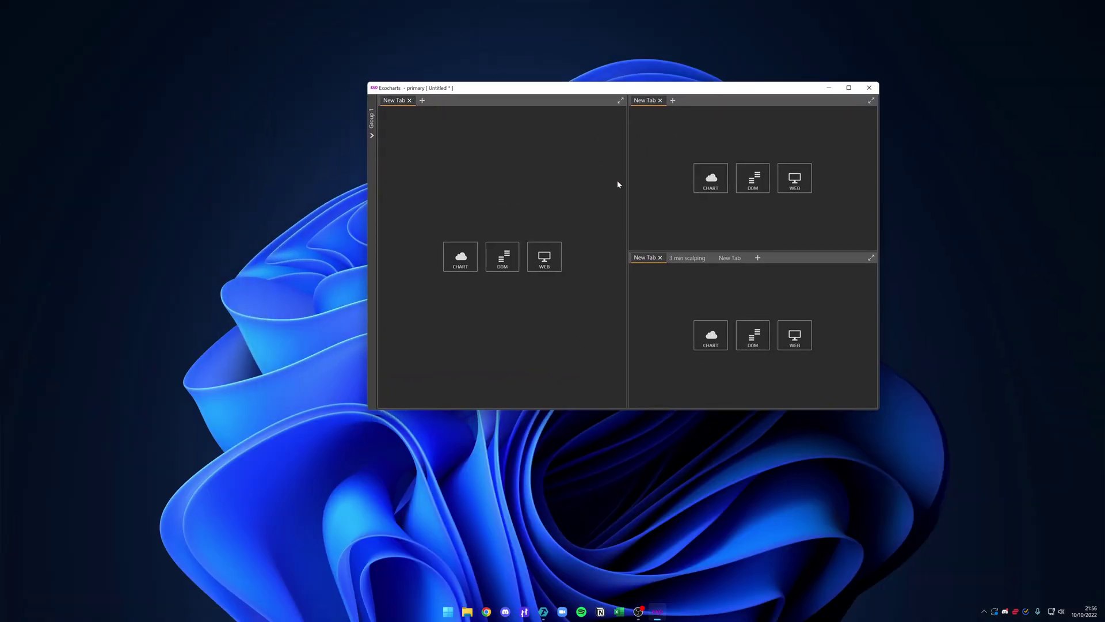
pyautogui.click(371, 135)
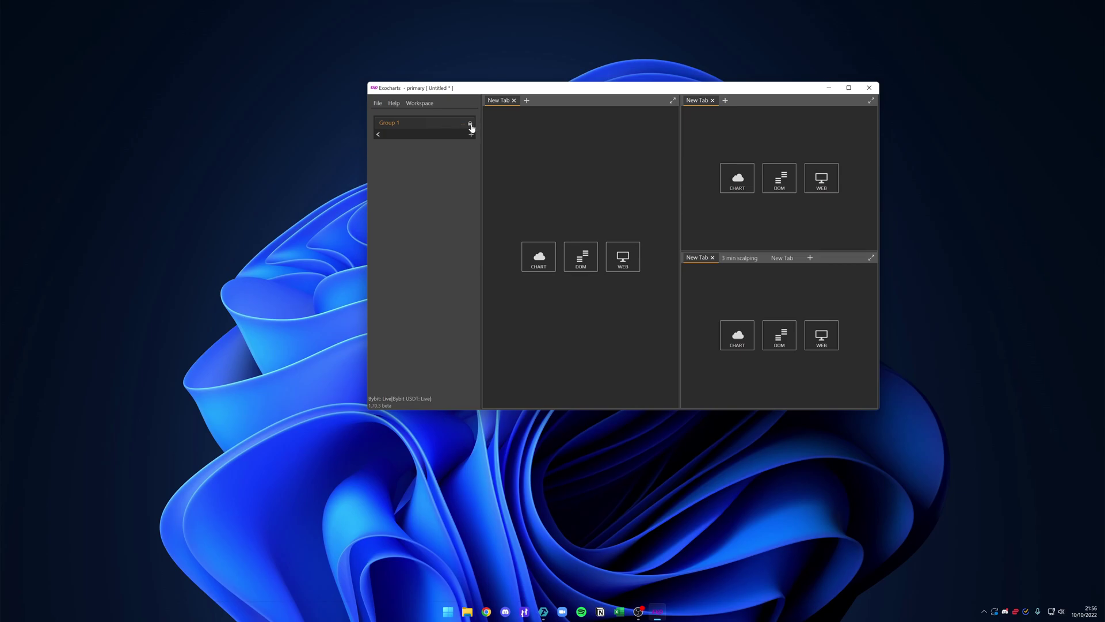
pyautogui.moveTo(728, 92); pyautogui.dragTo(660, 80)
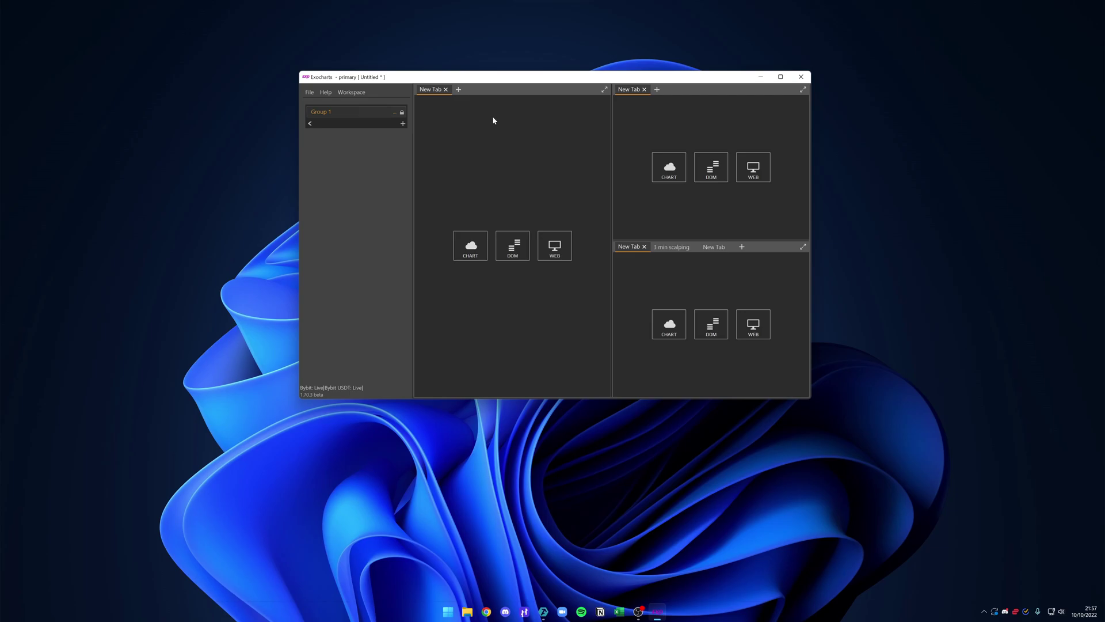
# Step: Unlock the Group 1 layout and maximize the window
pyautogui.click(402, 113)
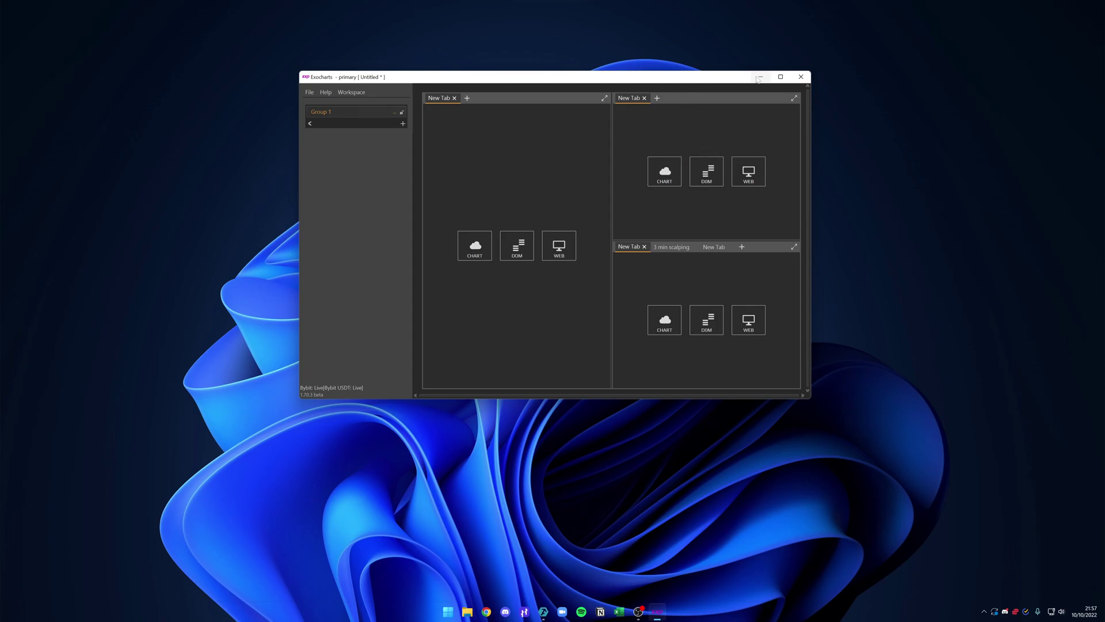
pyautogui.moveTo(698, 81); pyautogui.dragTo(670, 60)
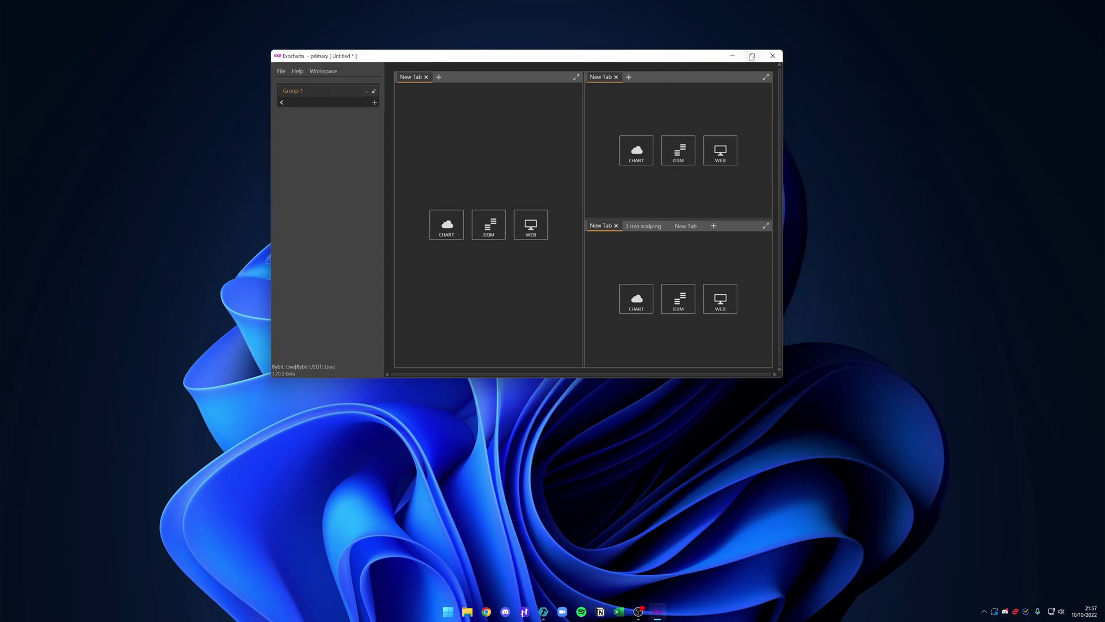
pyautogui.click(752, 57)
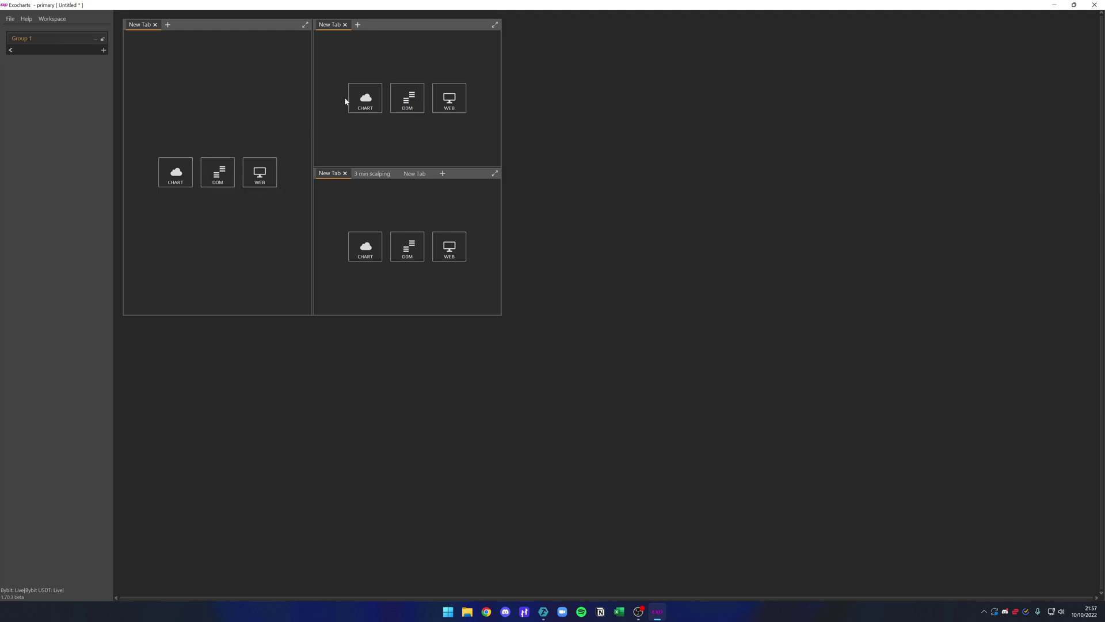
# Step: Add a tab to the upper-right pane and detach it as a floating pane in the empty lower-right area
pyautogui.click(357, 25)
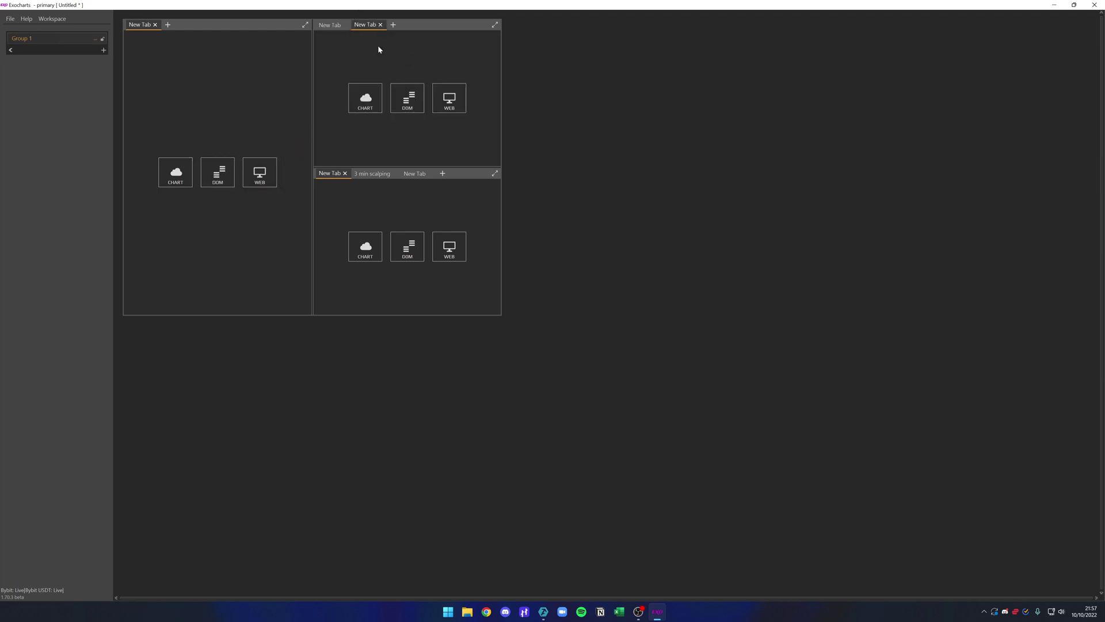
pyautogui.moveTo(371, 29); pyautogui.dragTo(638, 185)
pyautogui.moveTo(751, 195); pyautogui.dragTo(872, 348)
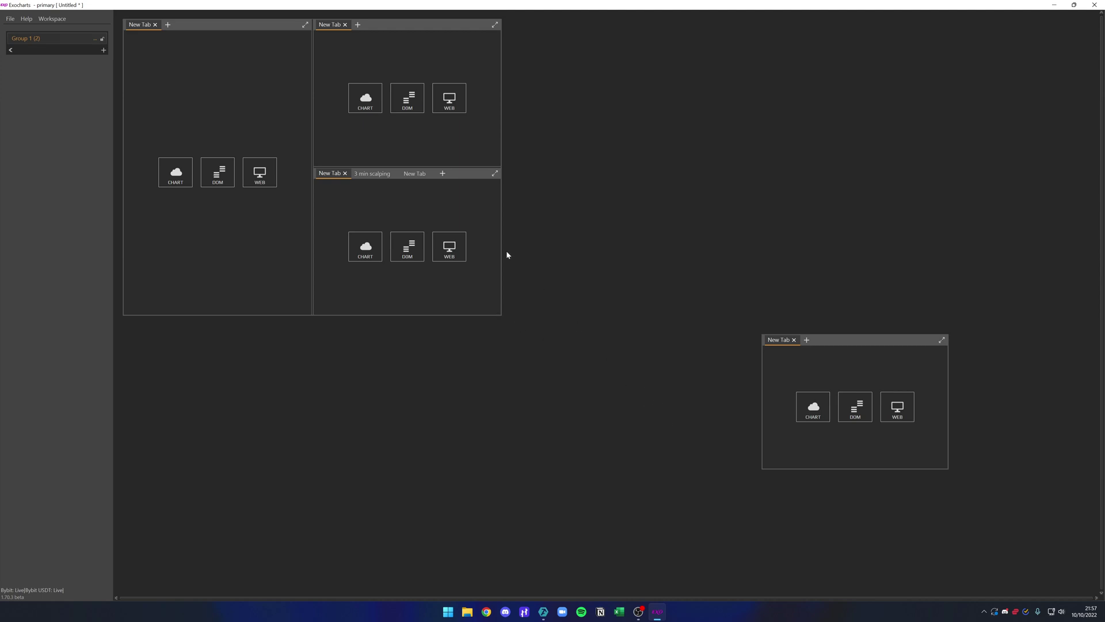
# Step: Add a tab to the floating pane, detach it beside the upper-right pane and enlarge it
pyautogui.click(809, 341)
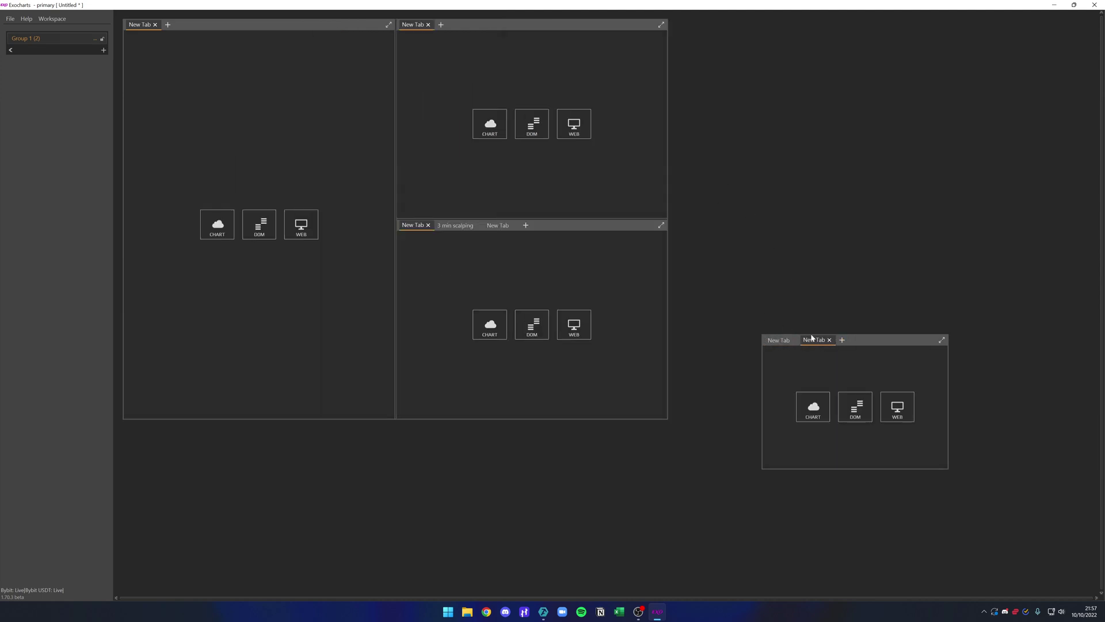
pyautogui.moveTo(812, 339); pyautogui.dragTo(788, 229)
pyautogui.moveTo(867, 253); pyautogui.dragTo(731, 28)
pyautogui.moveTo(851, 141); pyautogui.dragTo(931, 214)
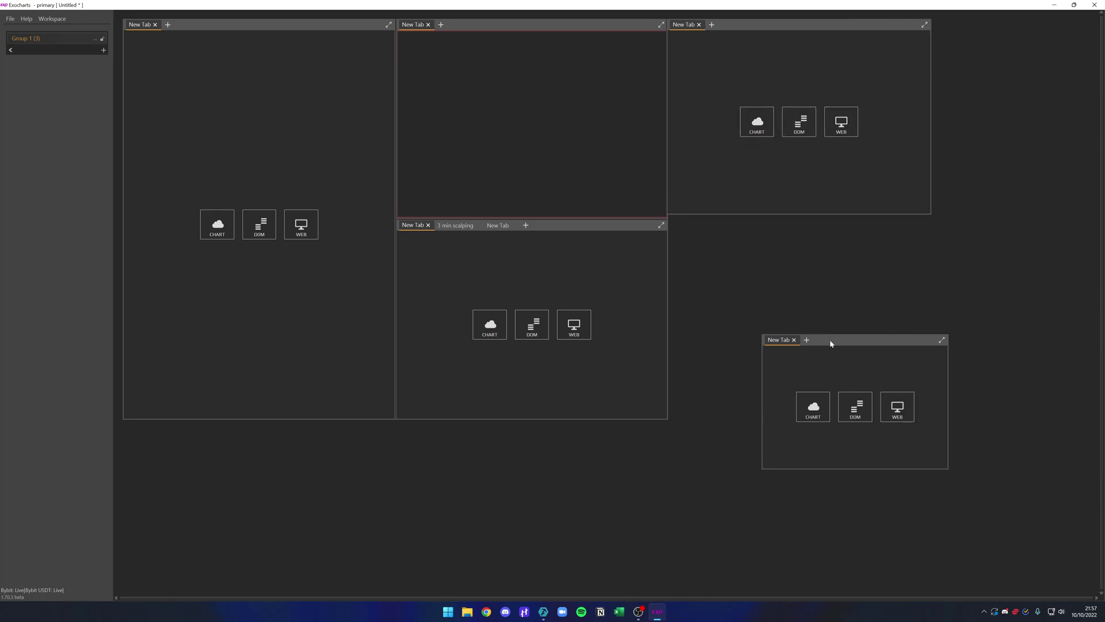
# Step: Place the small floating pane below the left-hand pane and stack a new pane detached from the far-right pane beneath it
pyautogui.moveTo(830, 340); pyautogui.dragTo(201, 426)
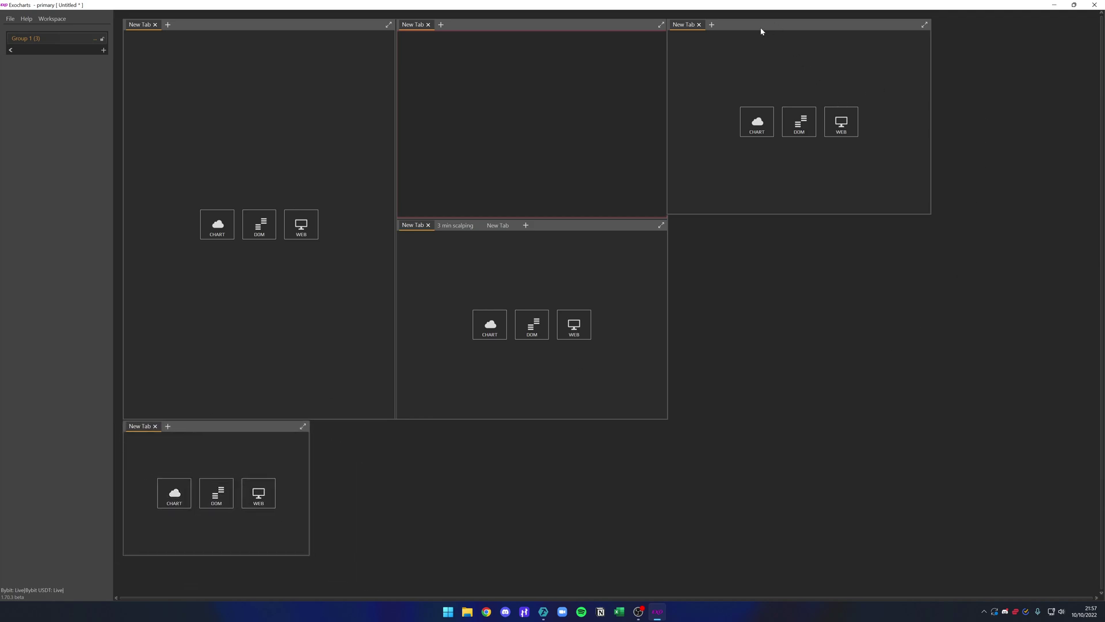
pyautogui.click(712, 24)
pyautogui.moveTo(714, 25); pyautogui.dragTo(143, 570)
pyautogui.scroll(-3, 534, 463)
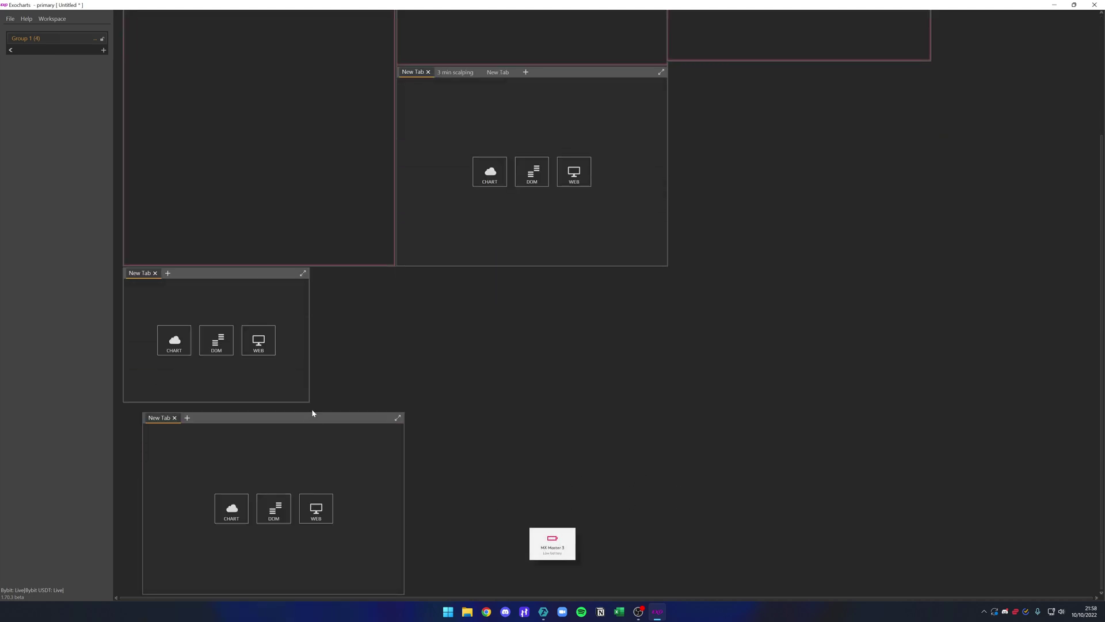
pyautogui.moveTo(305, 425)
pyautogui.mouseDown()
pyautogui.moveTo(274, 415)
pyautogui.moveTo(286, 417)
pyautogui.mouseUp()
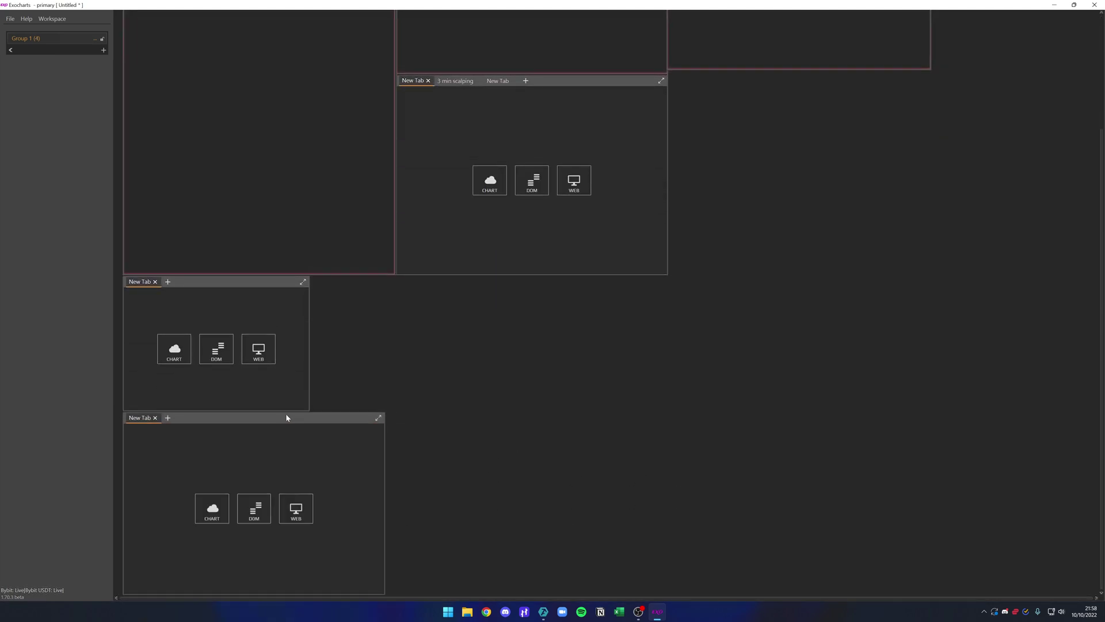
# Step: Look over the full height of the unlocked workspace and the arrangement of its panes
pyautogui.scroll(3, 374, 378)
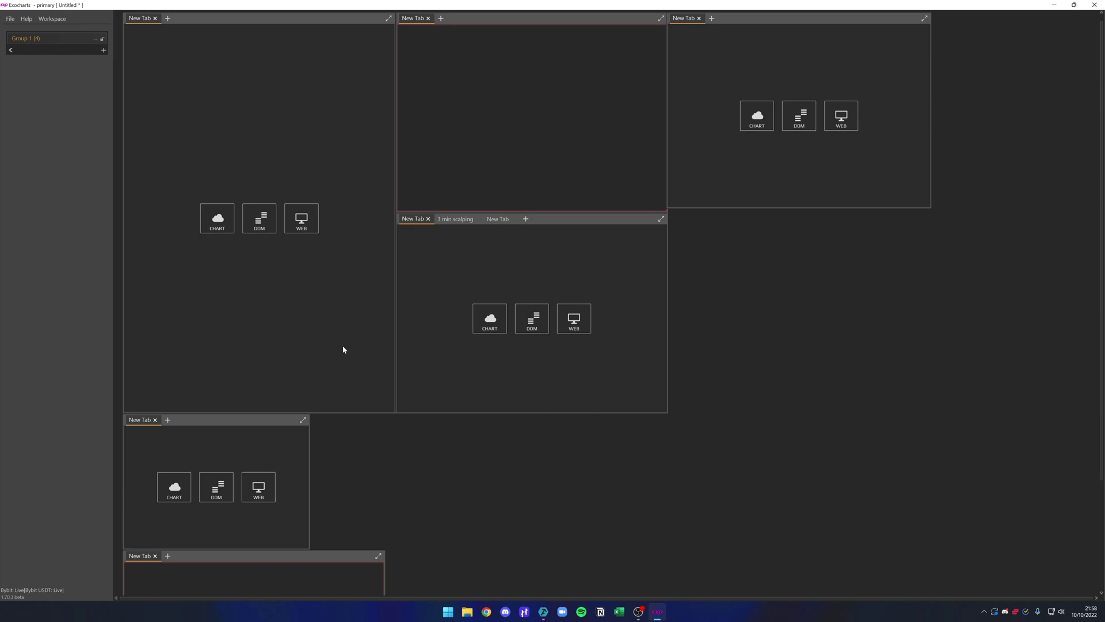
pyautogui.scroll(-3, 712, 354)
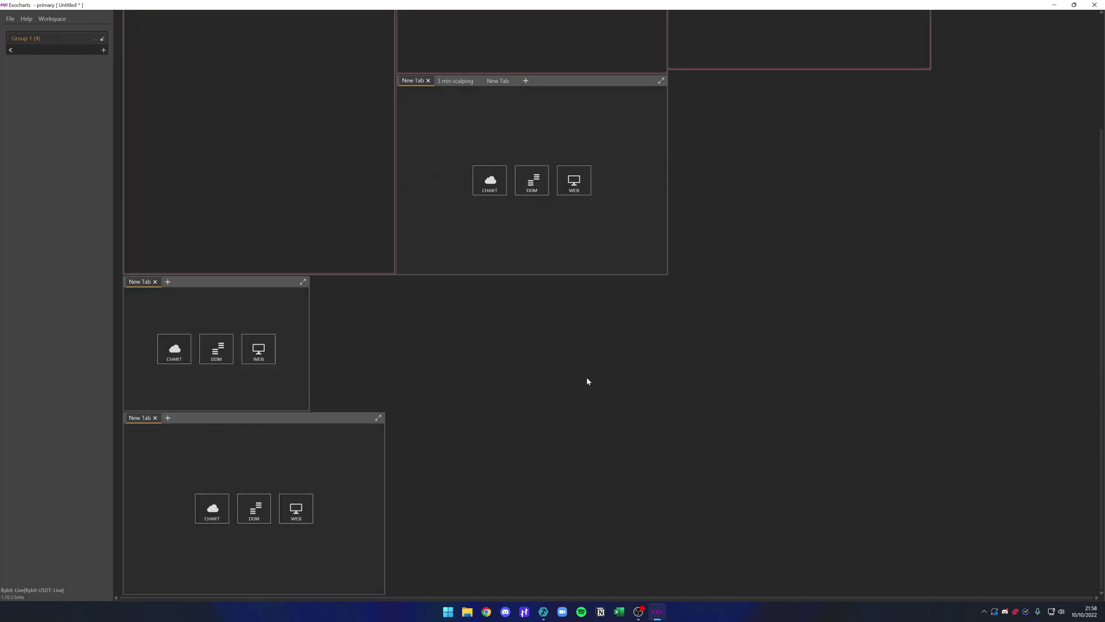
pyautogui.scroll(1, 920, 199)
pyautogui.scroll(-1, 895, 230)
pyautogui.scroll(3, 538, 413)
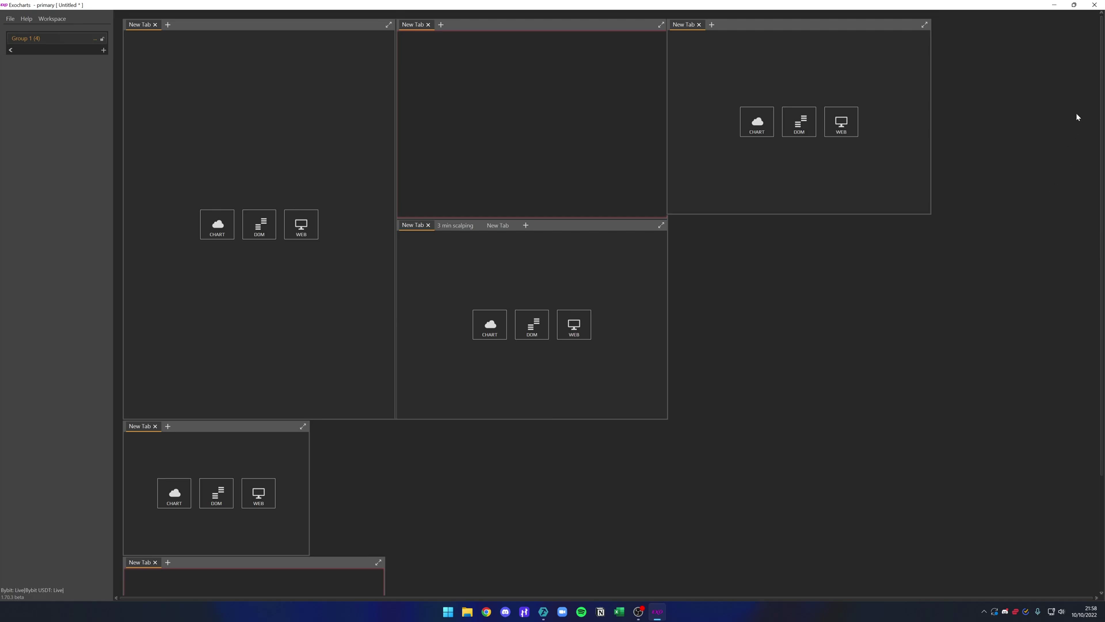
pyautogui.moveTo(1101, 54); pyautogui.dragTo(678, 244)
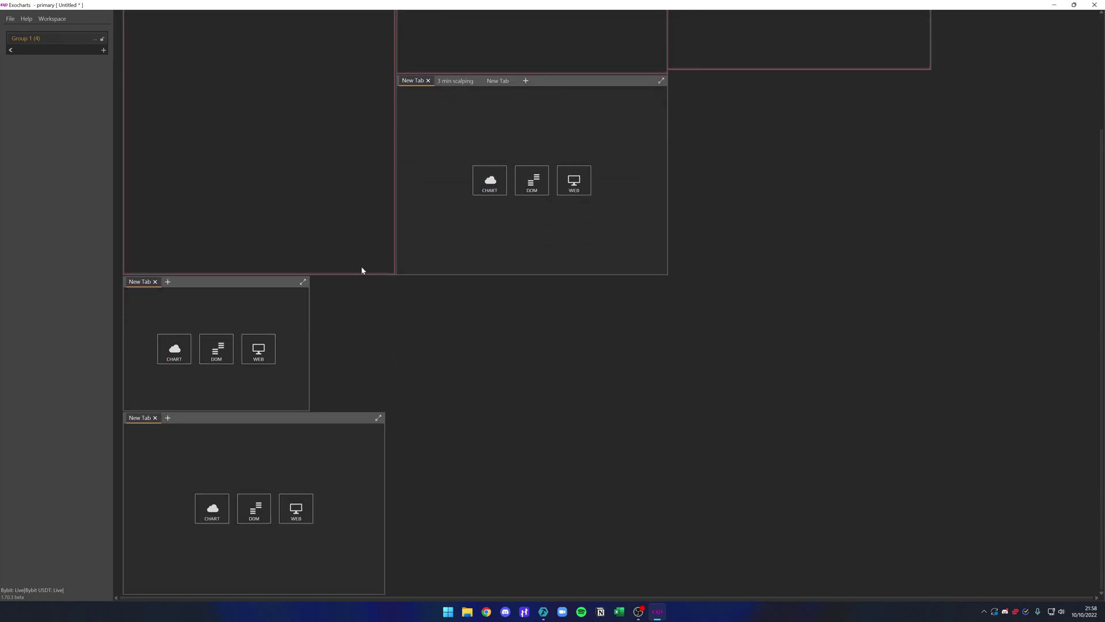
pyautogui.scroll(1, 526, 358)
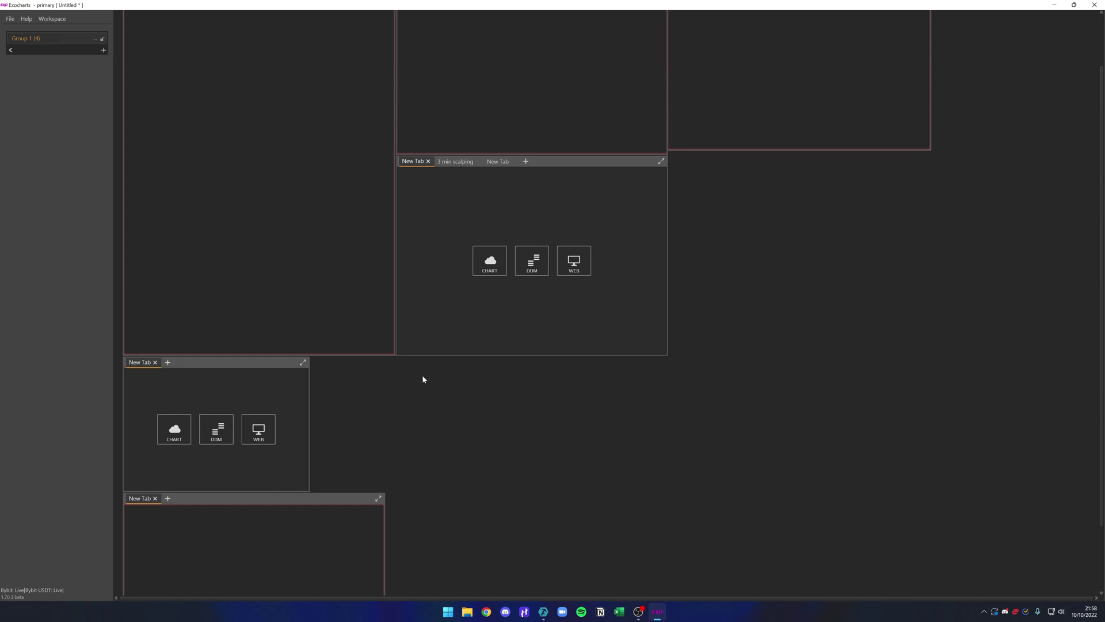
pyautogui.scroll(1, 956, 175)
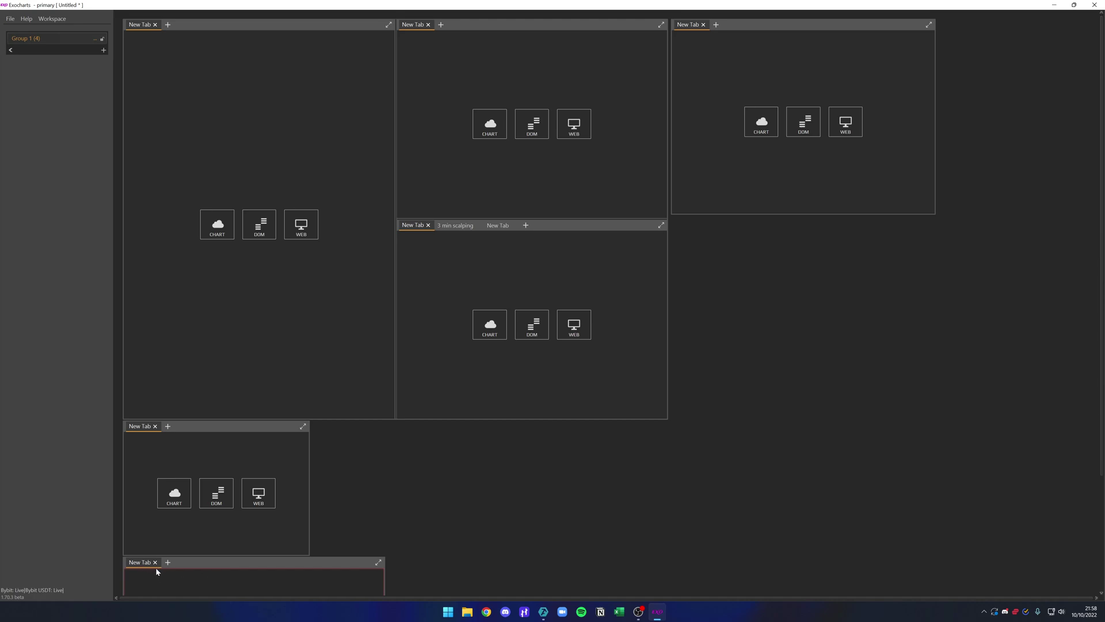
# Step: Create a chart in the lowest pane and load the "Luckshury TPO single prints" template
pyautogui.scroll(-3, 230, 562)
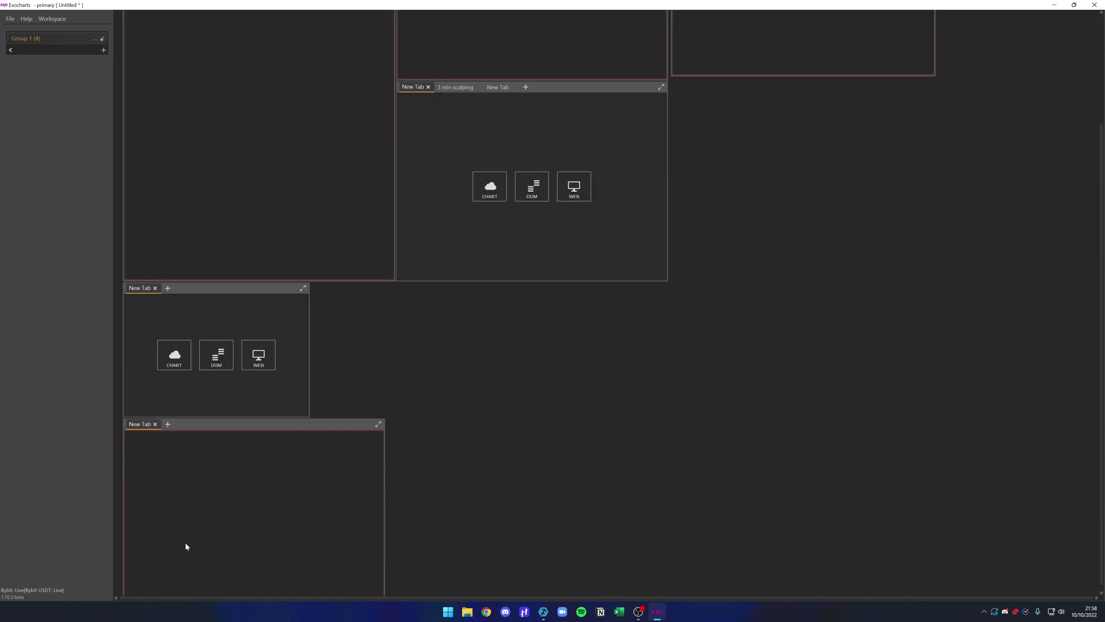
pyautogui.click(211, 509)
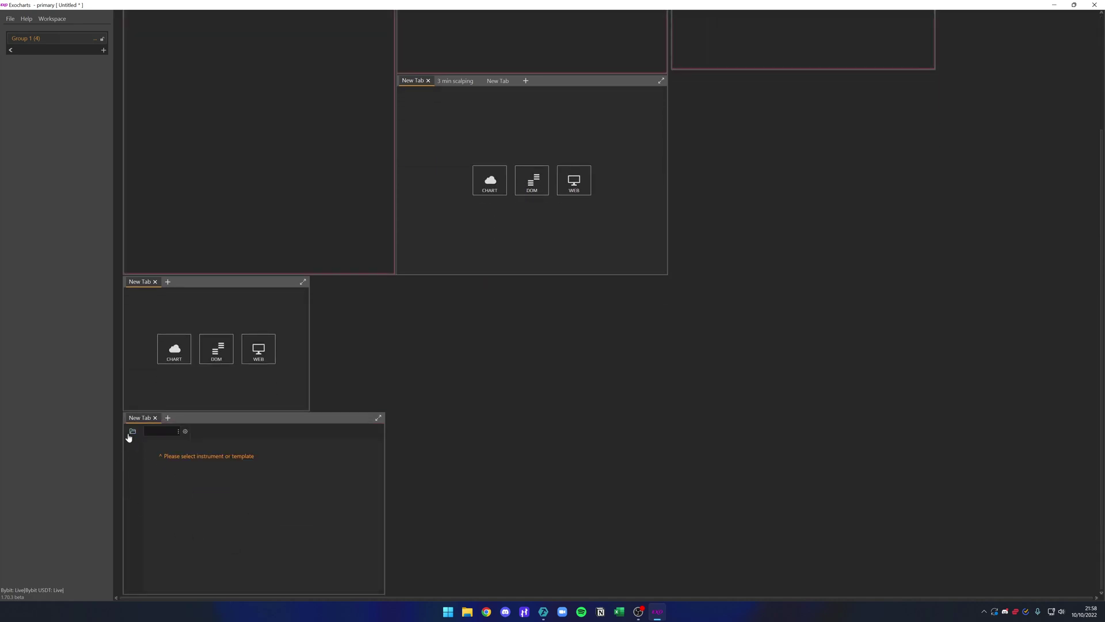
pyautogui.click(131, 431)
pyautogui.scroll(-5, 230, 524)
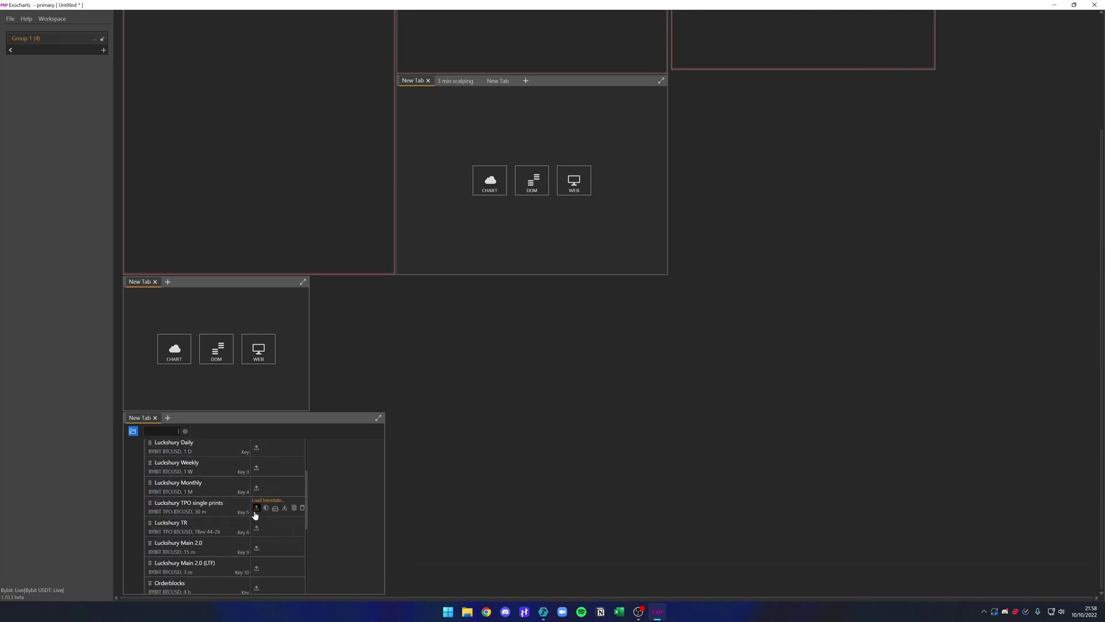
pyautogui.click(256, 508)
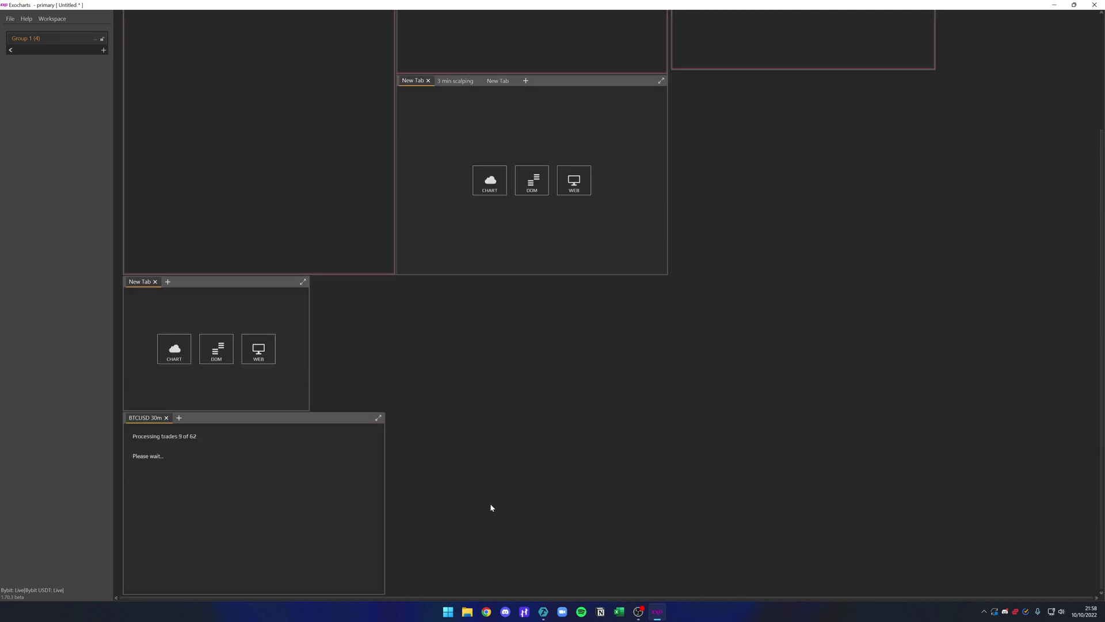
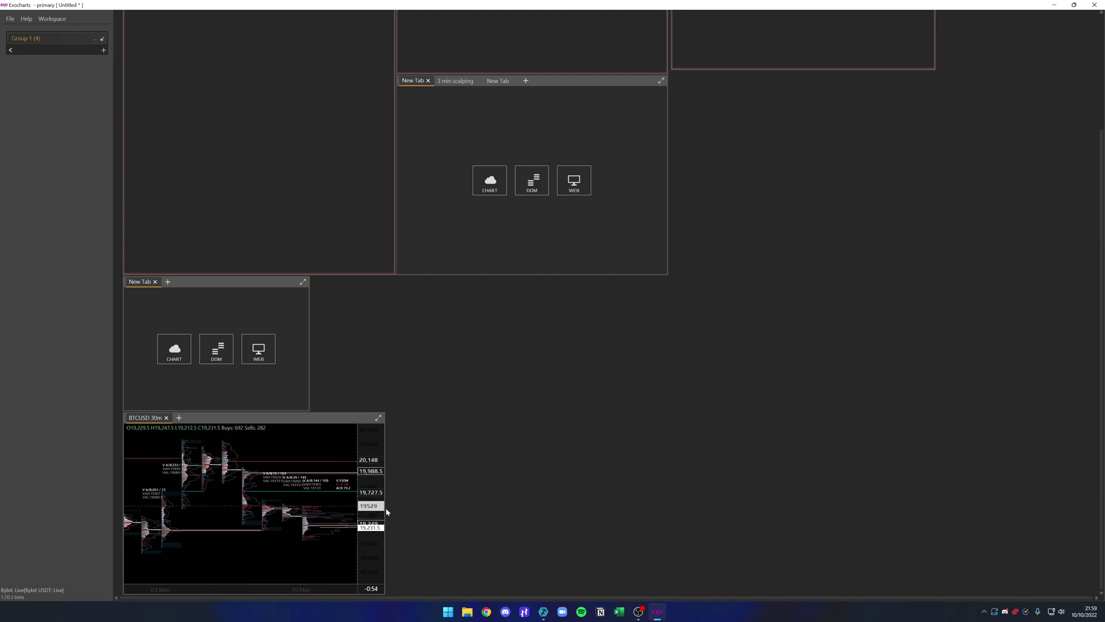
# Step: Move the BTCUSD 30m chart pane up so it overlaps the main panes, and lock the Group 1 layout
pyautogui.scroll(3, 650, 402)
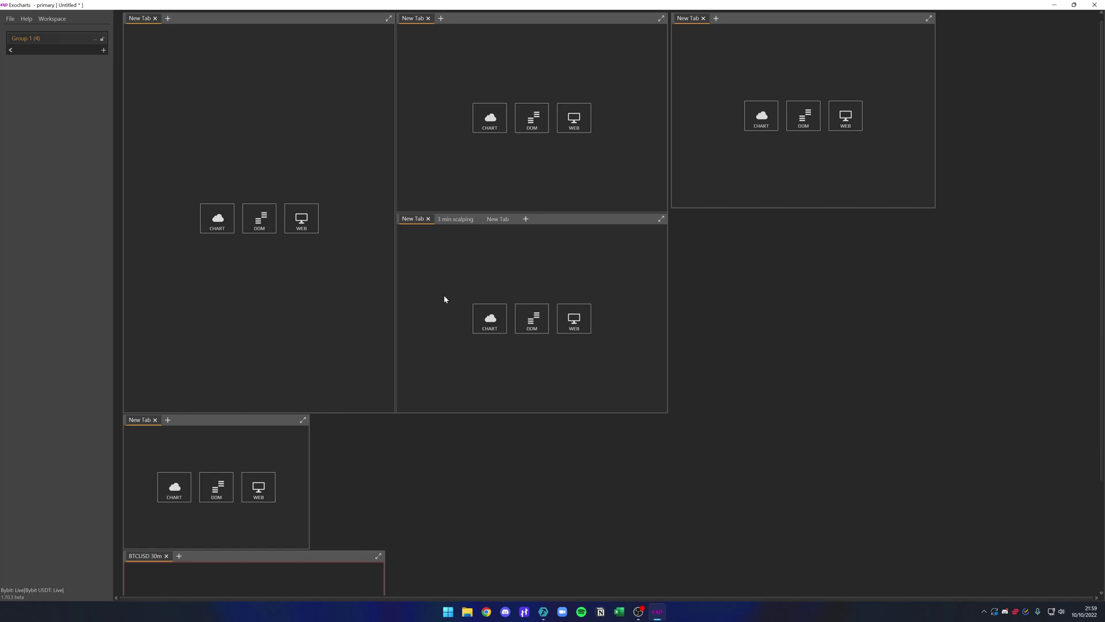
pyautogui.moveTo(293, 549); pyautogui.dragTo(420, 365)
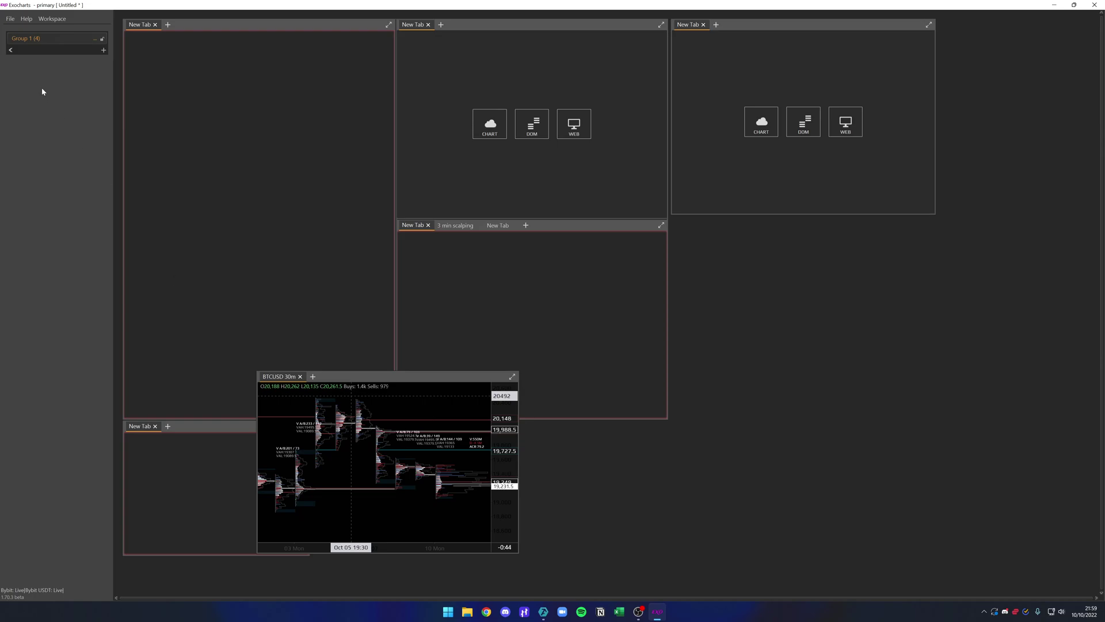
pyautogui.click(102, 41)
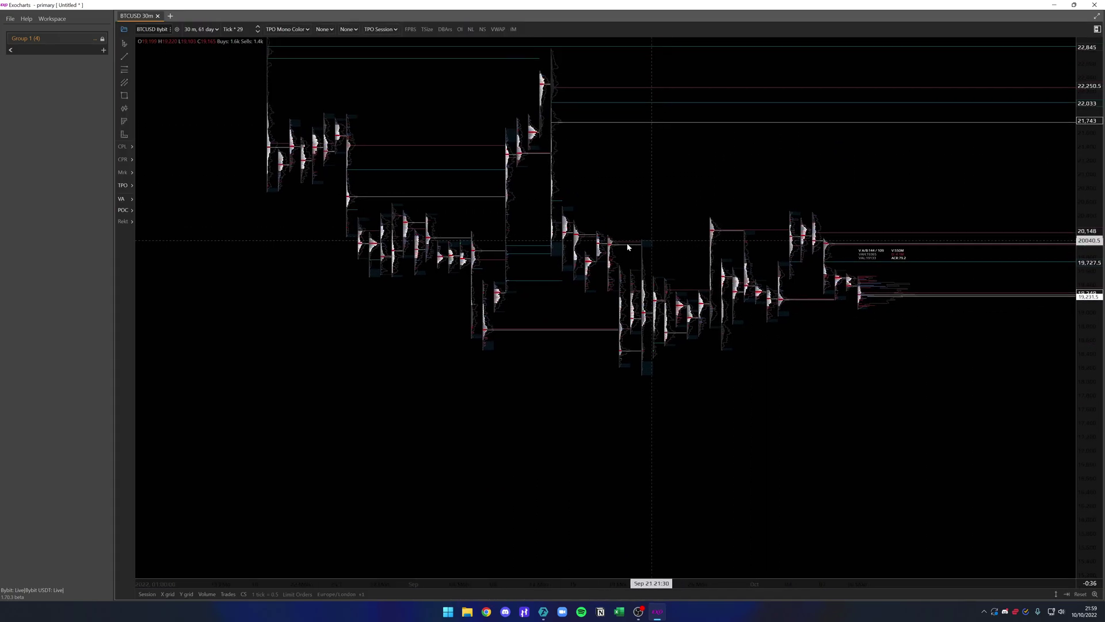
# Step: Unlock the Group 1 layout and return the maximized BTCUSD 30m chart to its normal pane size
pyautogui.scroll(3, 653, 227)
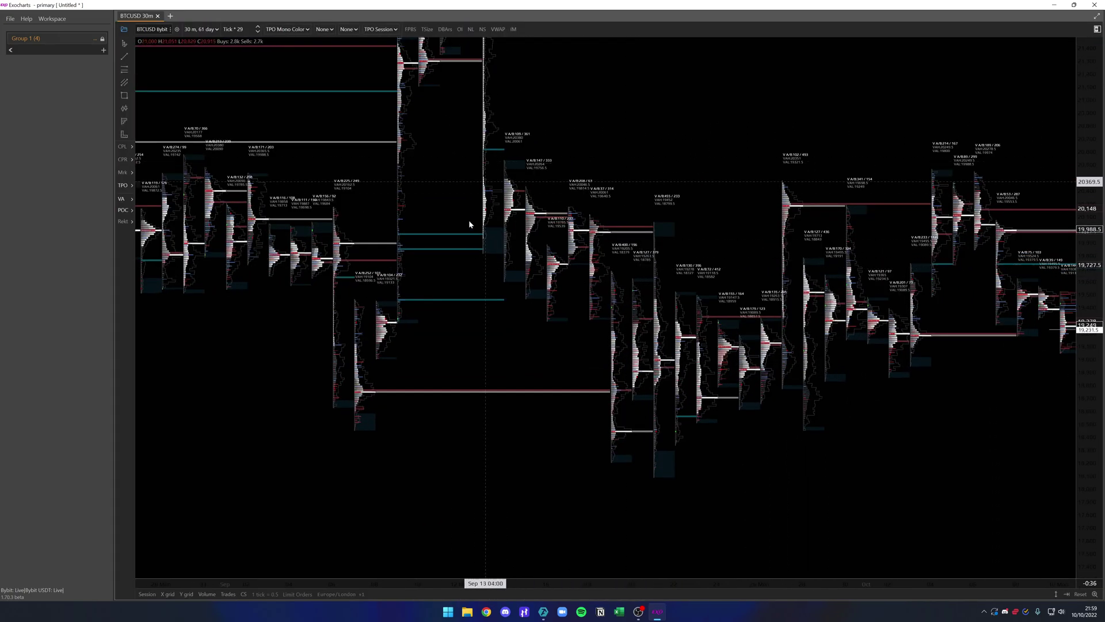
pyautogui.click(102, 40)
pyautogui.moveTo(362, 378); pyautogui.dragTo(466, 385)
pyautogui.click(620, 381)
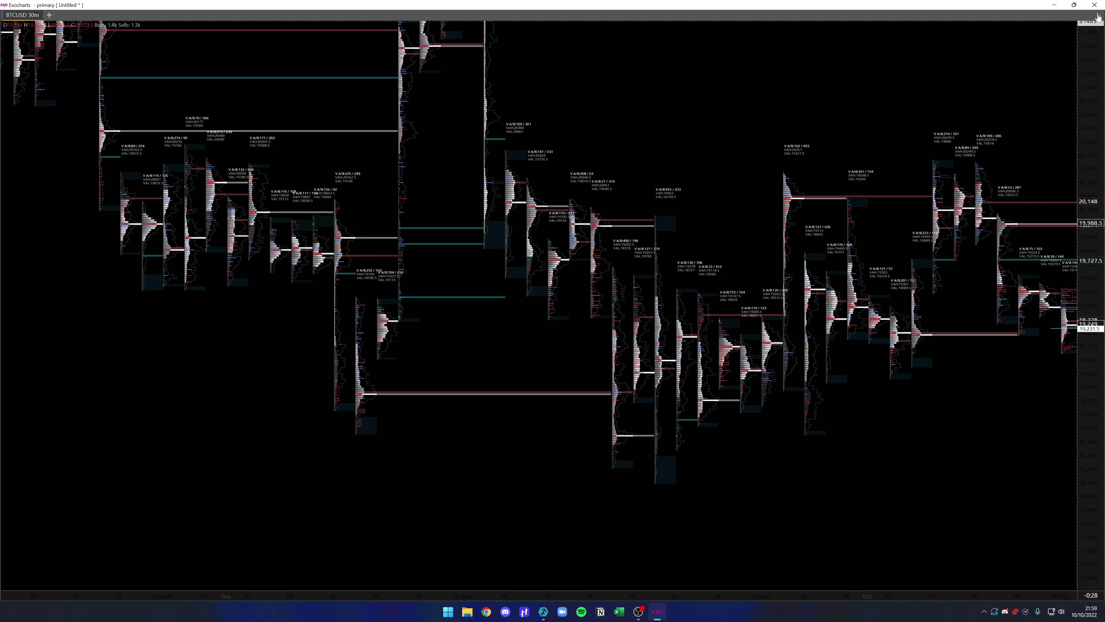
pyautogui.click(1097, 18)
# Step: Place the BTCUSD 30m pane directly beside the lowest left-hand pane and shift the far-right pane away from the other panes
pyautogui.moveTo(446, 368); pyautogui.dragTo(291, 328)
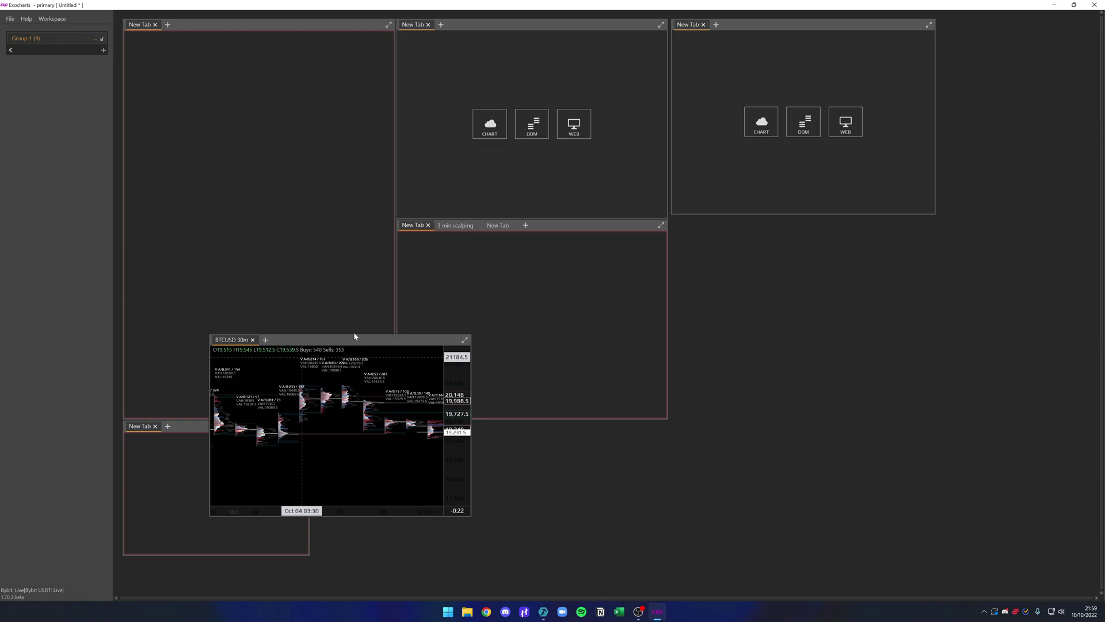
pyautogui.moveTo(354, 337); pyautogui.dragTo(426, 427)
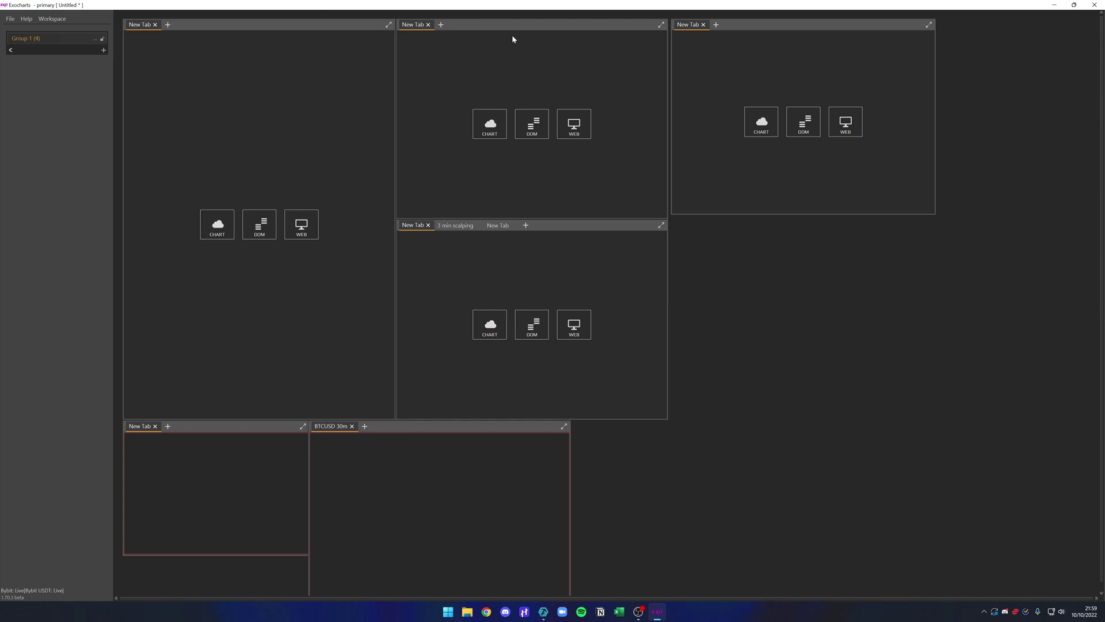
pyautogui.moveTo(767, 27); pyautogui.dragTo(840, 36)
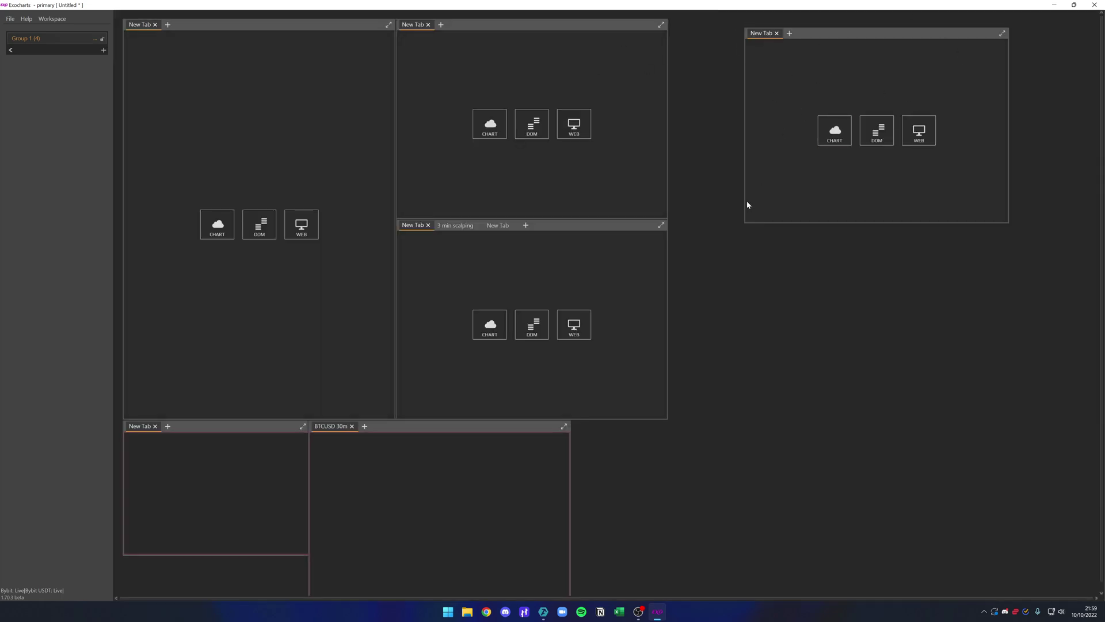
pyautogui.scroll(-1, 779, 241)
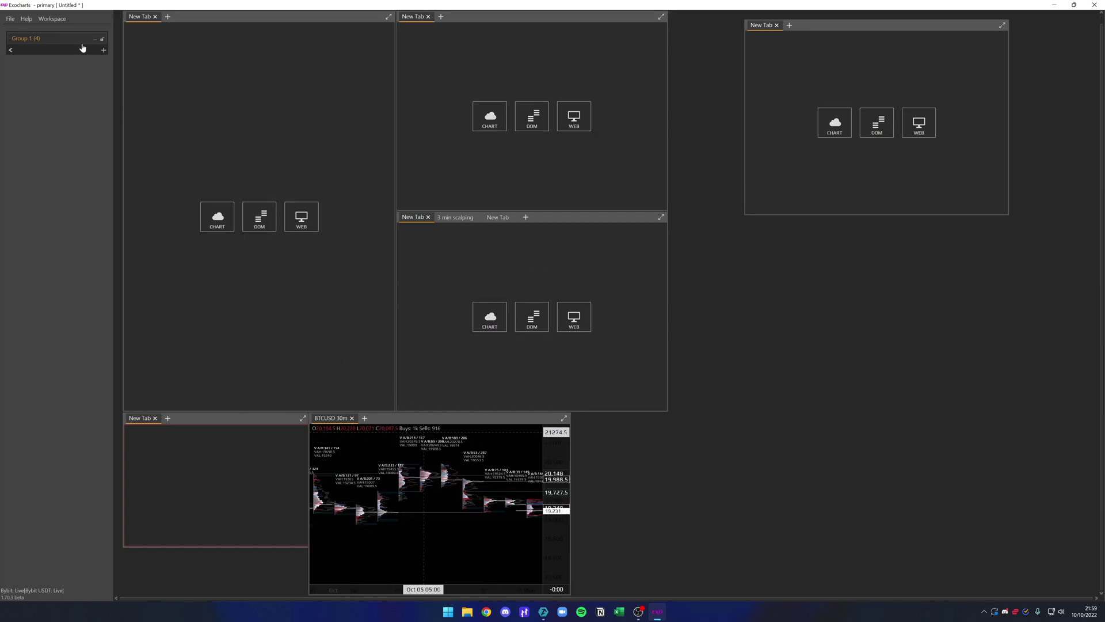
# Step: Switch to the saved LuckshuryMain workspace and show a longer price history in its Trading View chart
pyautogui.click(52, 18)
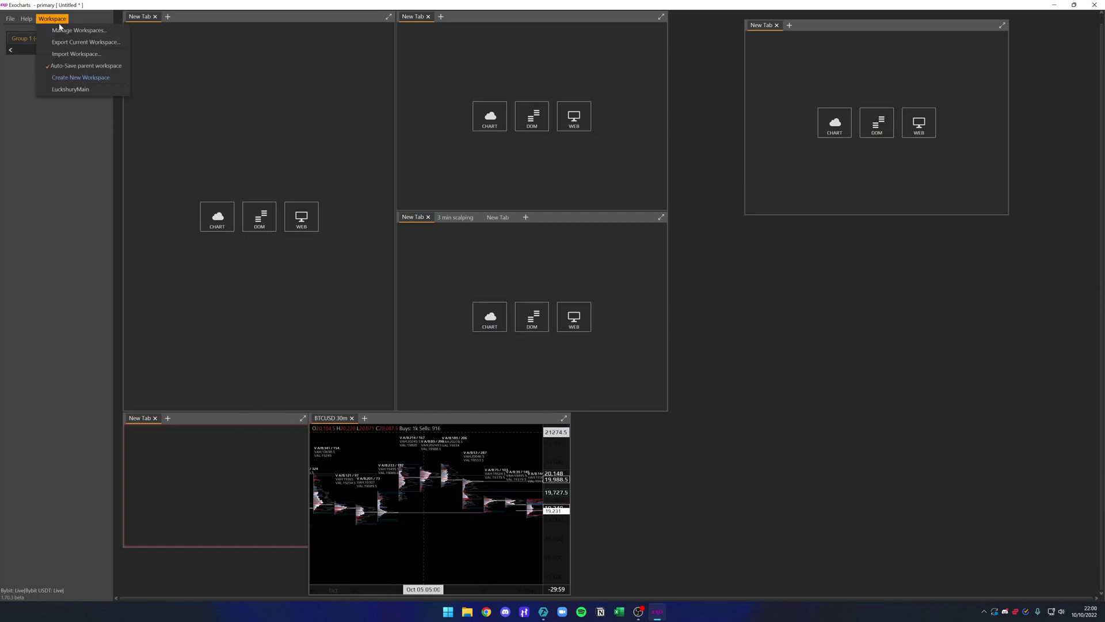
pyautogui.click(70, 89)
pyautogui.click(570, 328)
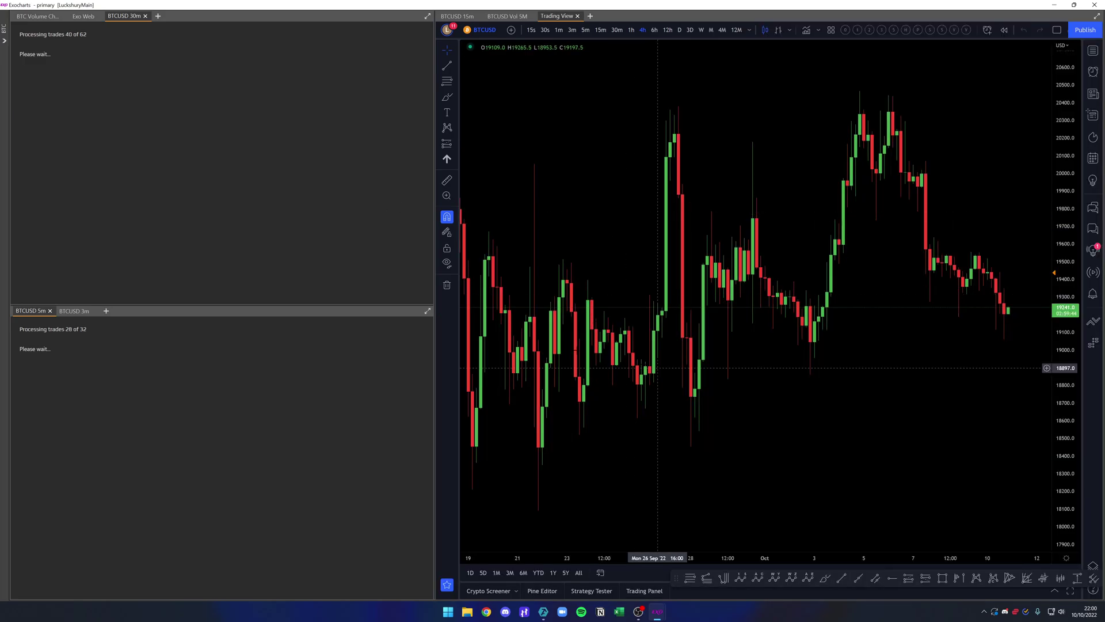
pyautogui.scroll(-2, 658, 367)
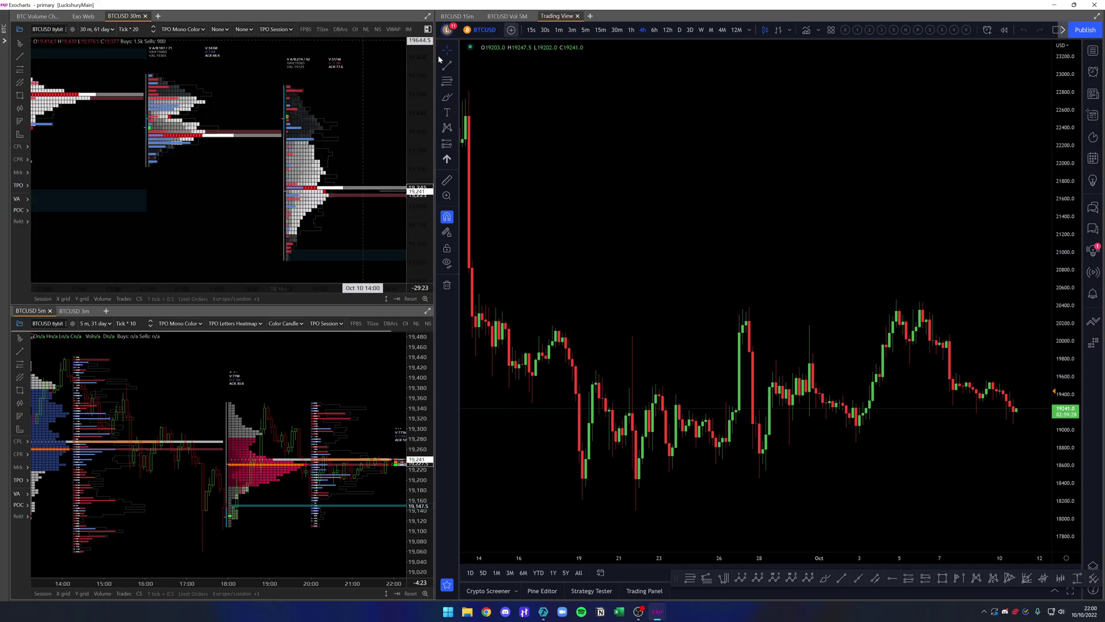
# Step: Hide the toolbars of the BTCUSD 30m pane and show the BTCUSD 15m chart in place of Trading View, zoomed out
pyautogui.scroll(-3, 335, 80)
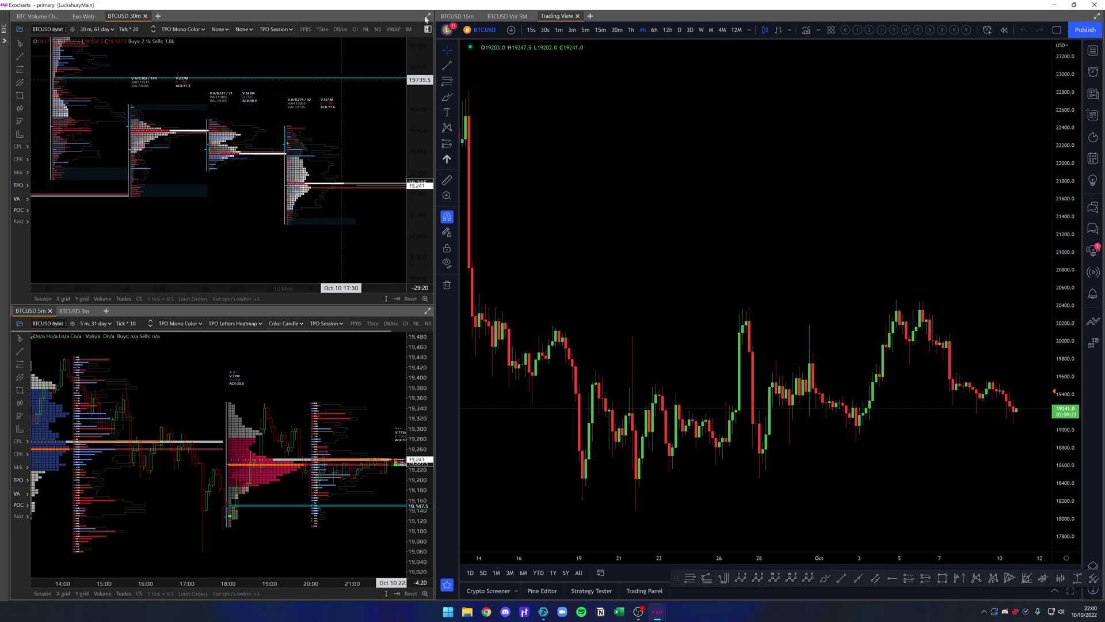
pyautogui.click(427, 30)
pyautogui.click(458, 15)
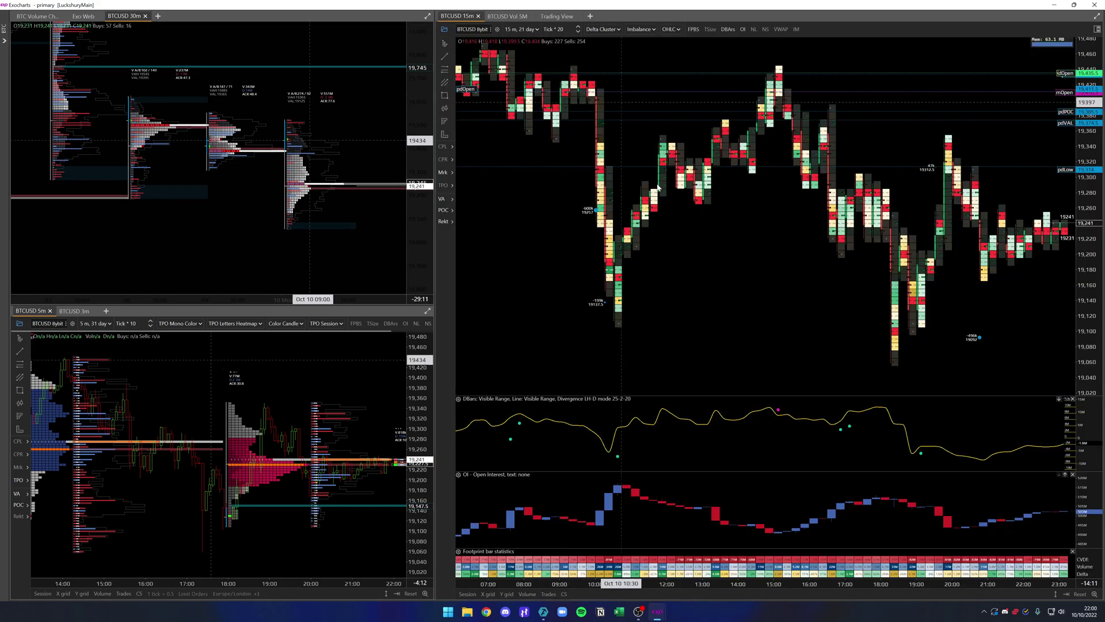
pyautogui.scroll(-5, 789, 180)
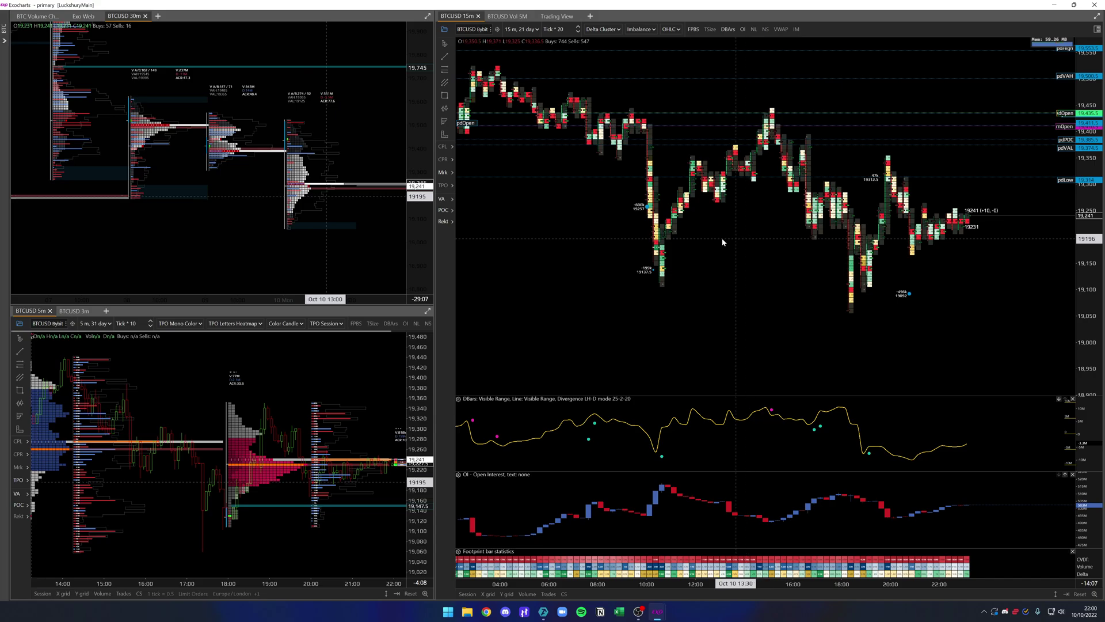
# Step: Toggle toolbar hiding for the BTCUSD 30m pane and adjust the visible ranges of the 30m and 15m charts
pyautogui.click(425, 30)
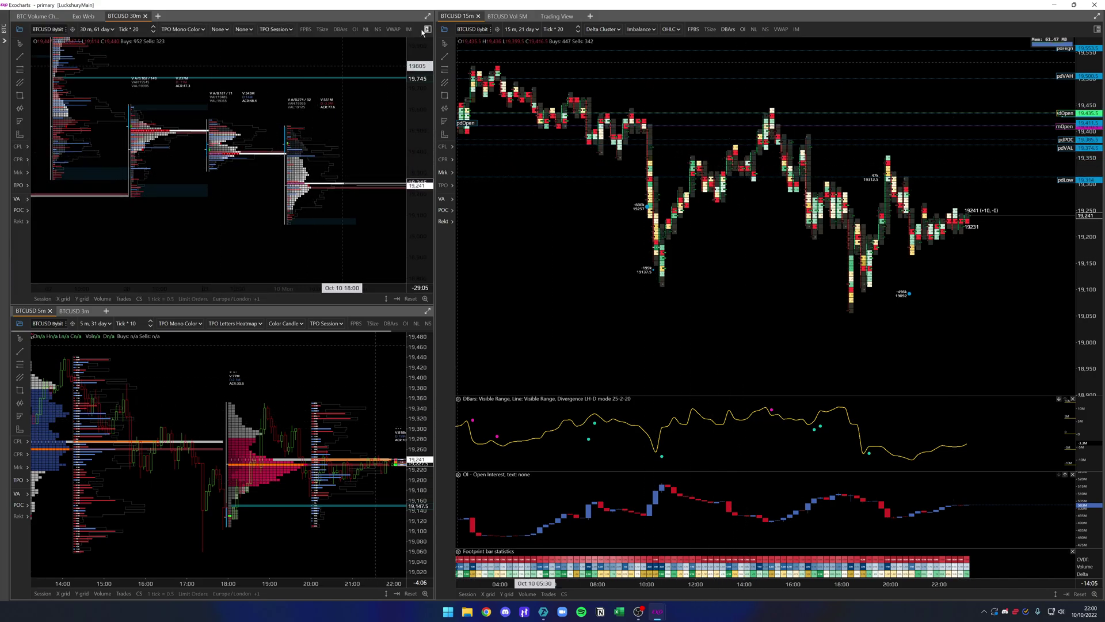
pyautogui.moveTo(706, 161); pyautogui.dragTo(705, 170)
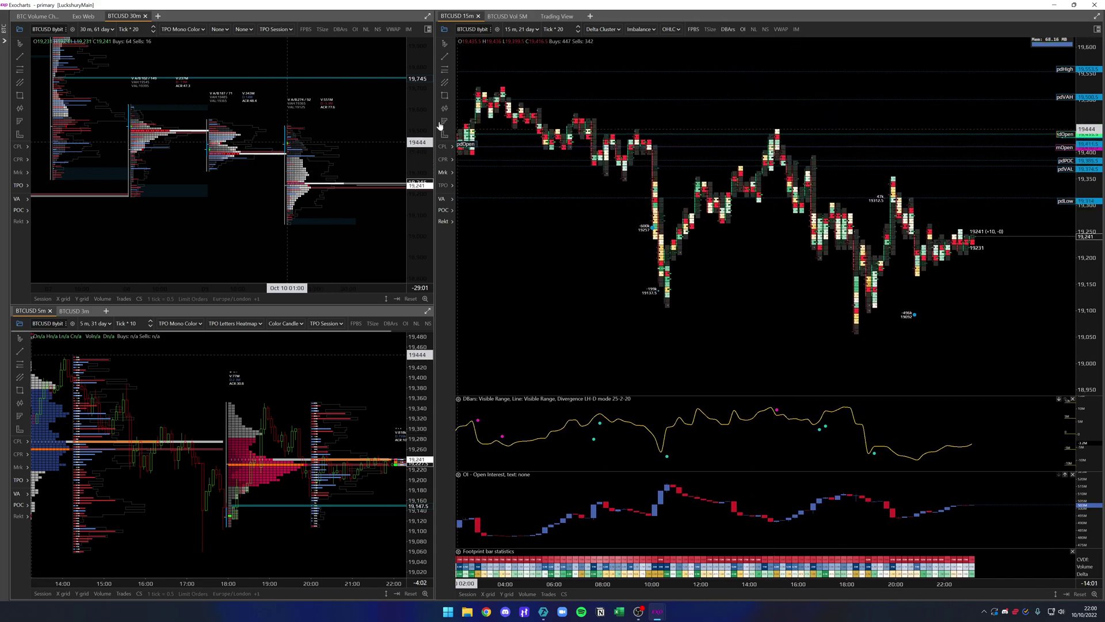
pyautogui.moveTo(333, 108)
pyautogui.mouseDown()
pyautogui.moveTo(316, 122)
pyautogui.moveTo(322, 110)
pyautogui.mouseUp()
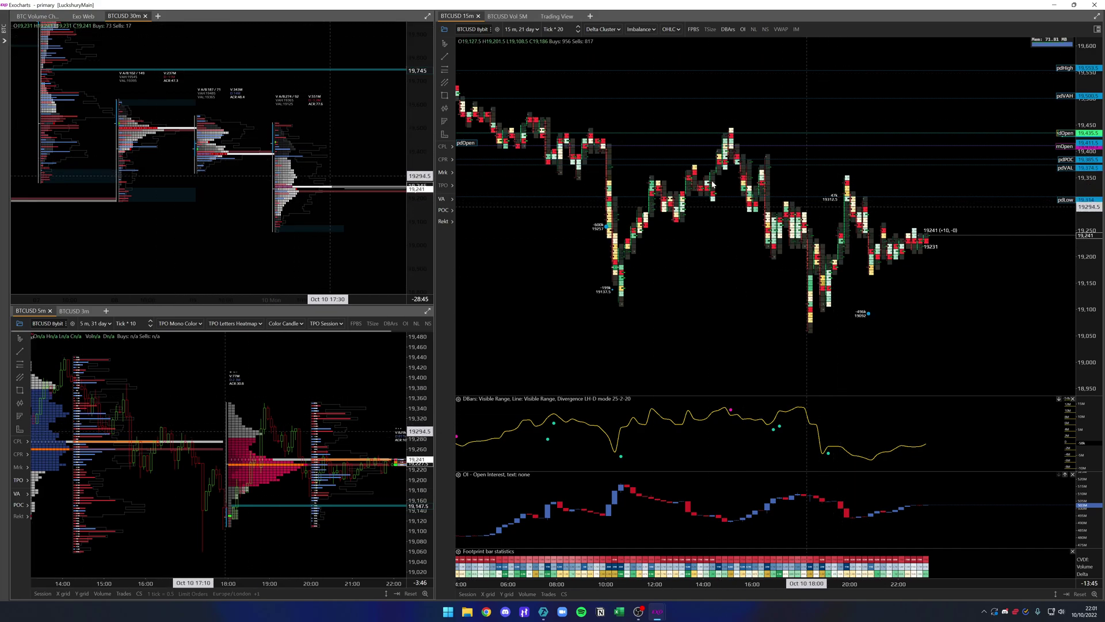
pyautogui.hscroll(-5, 827, 220)
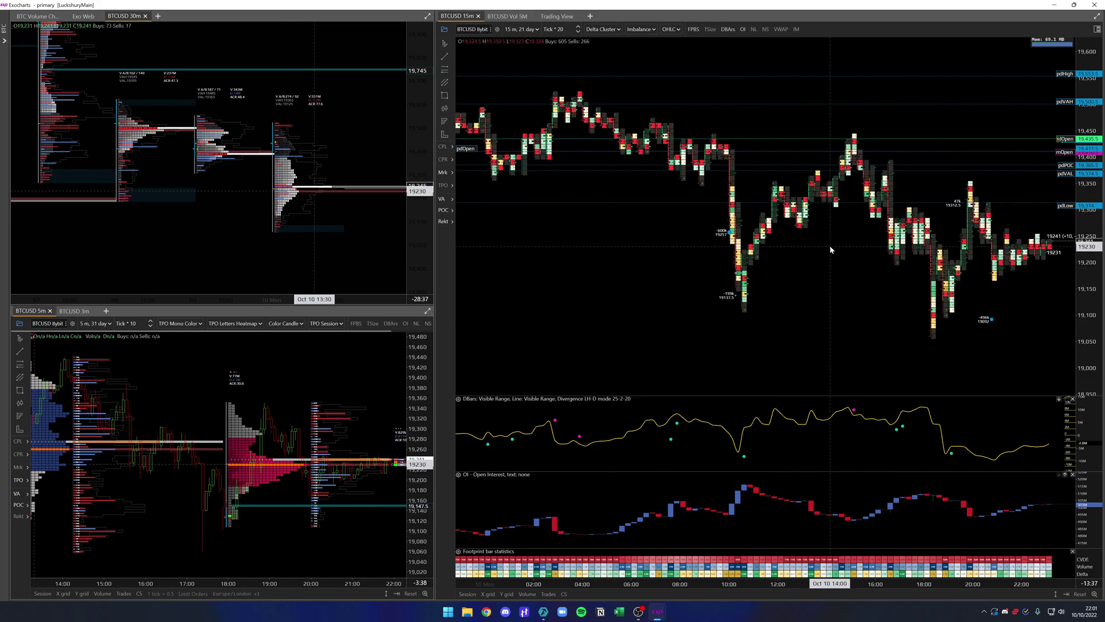
pyautogui.click(370, 103)
pyautogui.scroll(-3, 247, 185)
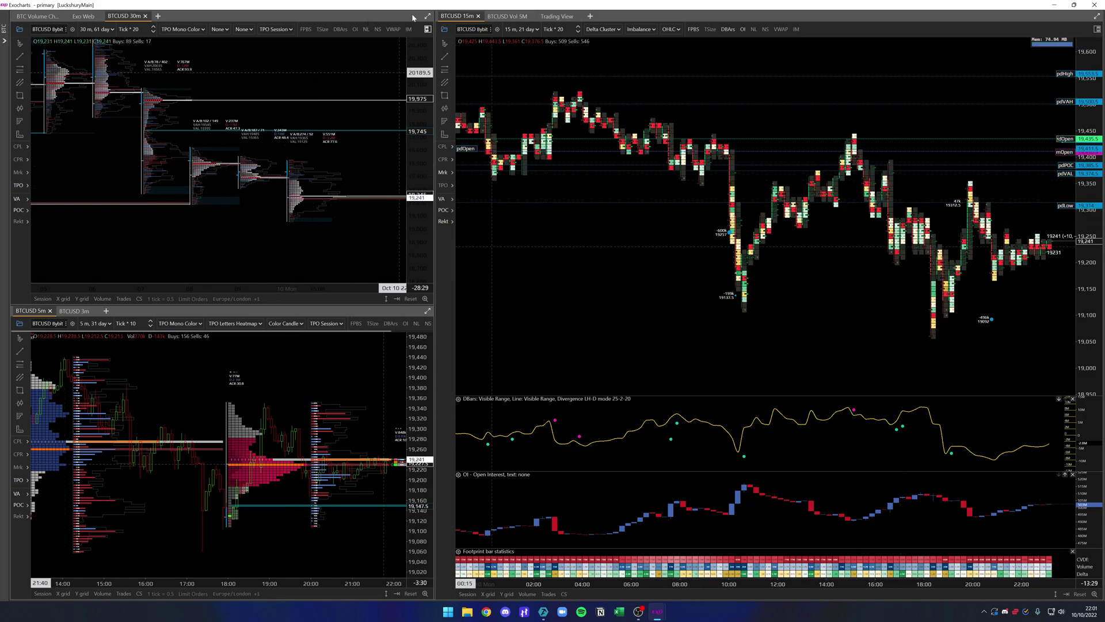
pyautogui.scroll(-1, 248, 324)
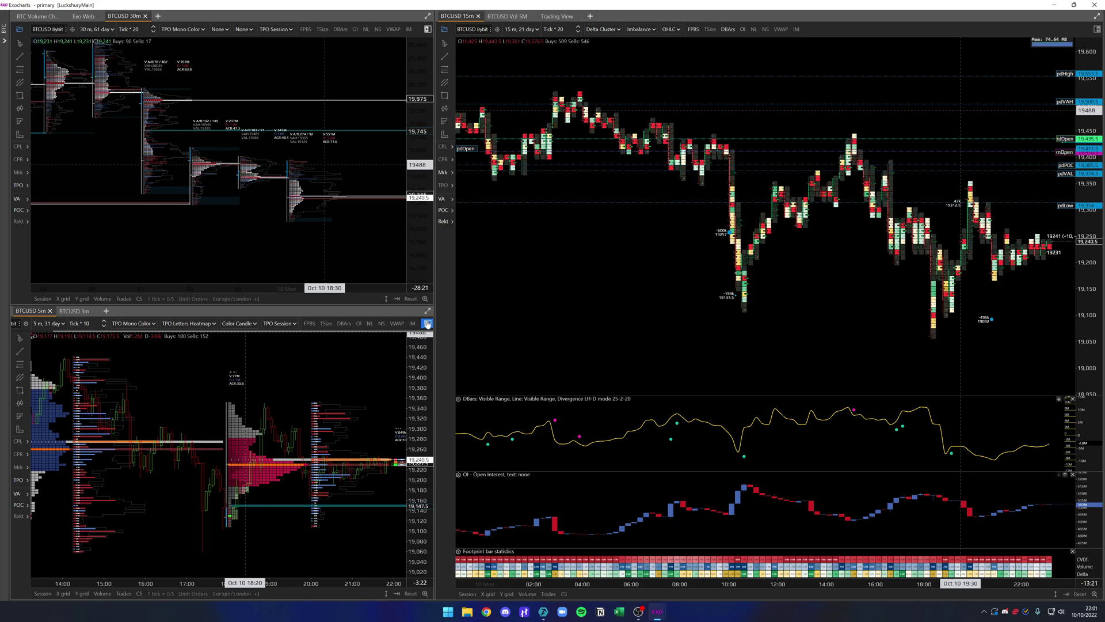
# Step: Hide the toolbars of the BTCUSD 5m pane and browse the BTCUSD 15m chart at several zoom levels
pyautogui.click(427, 324)
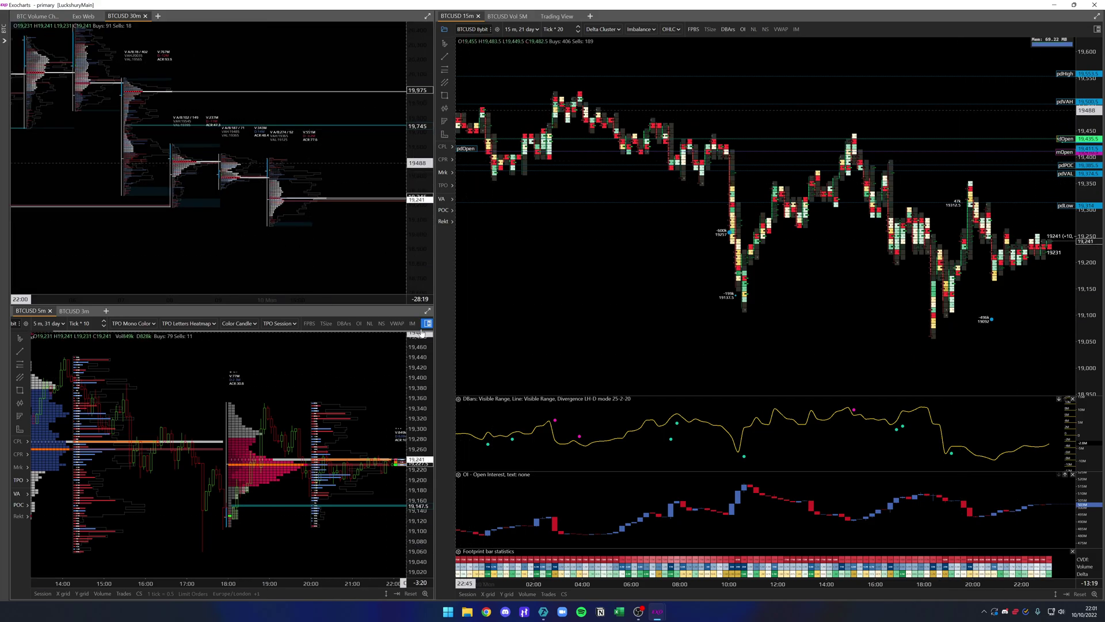
pyautogui.moveTo(623, 238); pyautogui.dragTo(661, 265)
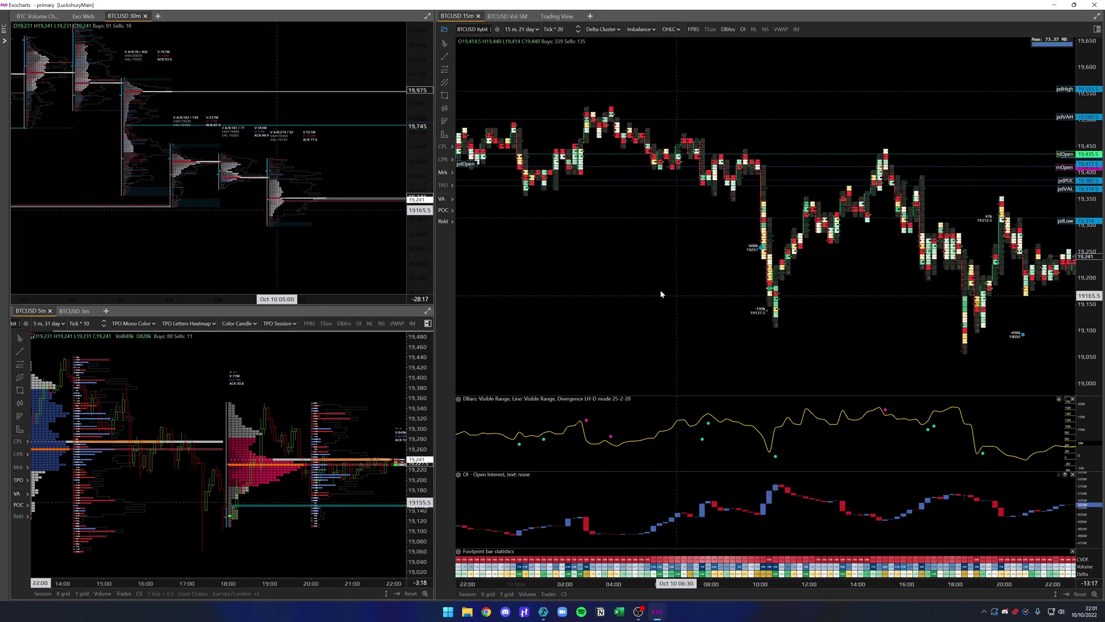
pyautogui.scroll(-3, 671, 205)
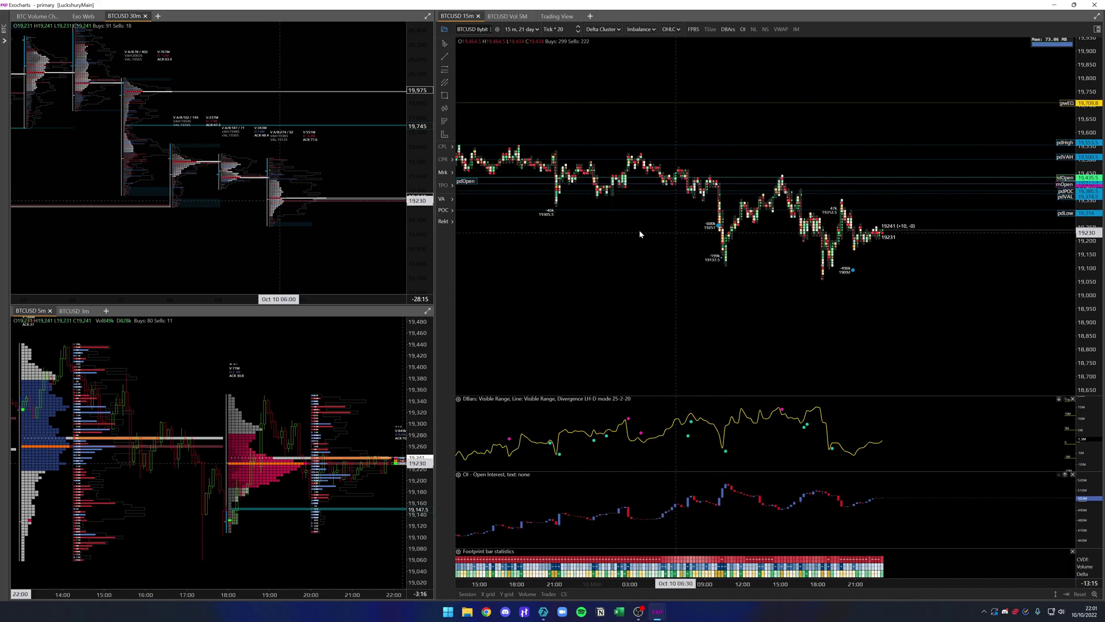
pyautogui.moveTo(639, 230); pyautogui.dragTo(769, 211)
pyautogui.scroll(-3, 769, 211)
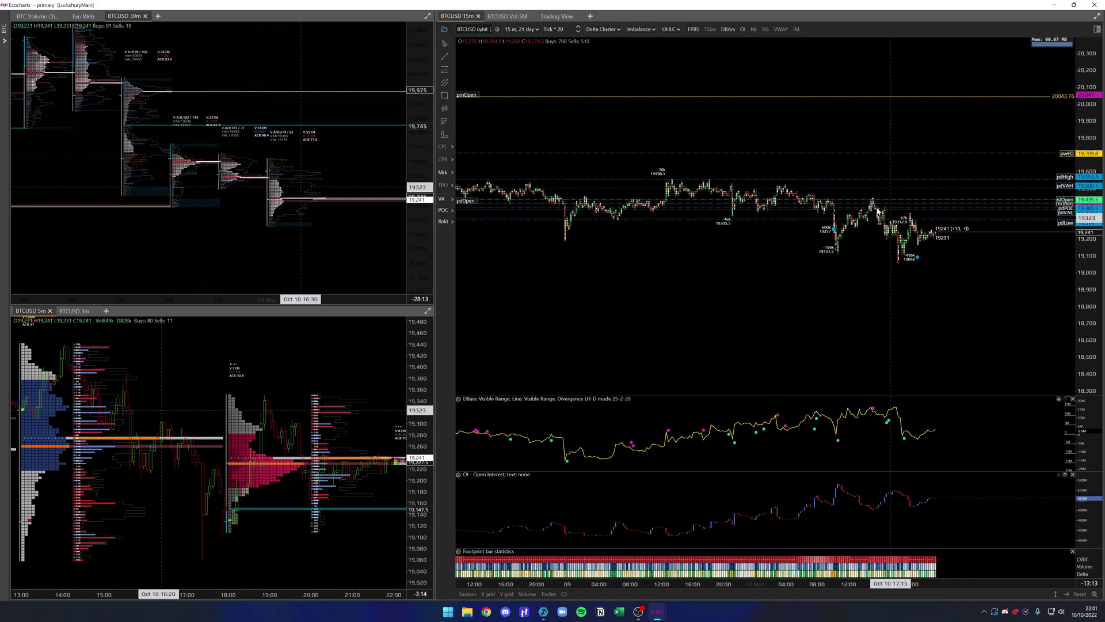
pyautogui.moveTo(647, 228); pyautogui.dragTo(596, 191)
pyautogui.scroll(5, 781, 241)
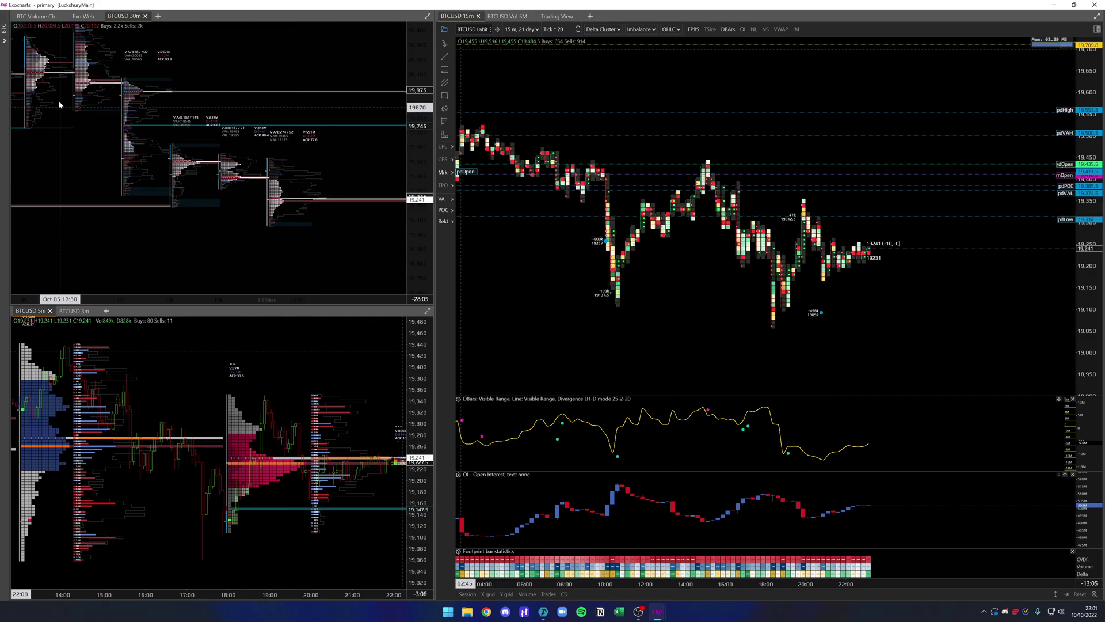
# Step: Expand the chart group list and turn the maximized window into a smaller floating window on the desktop
pyautogui.click(5, 42)
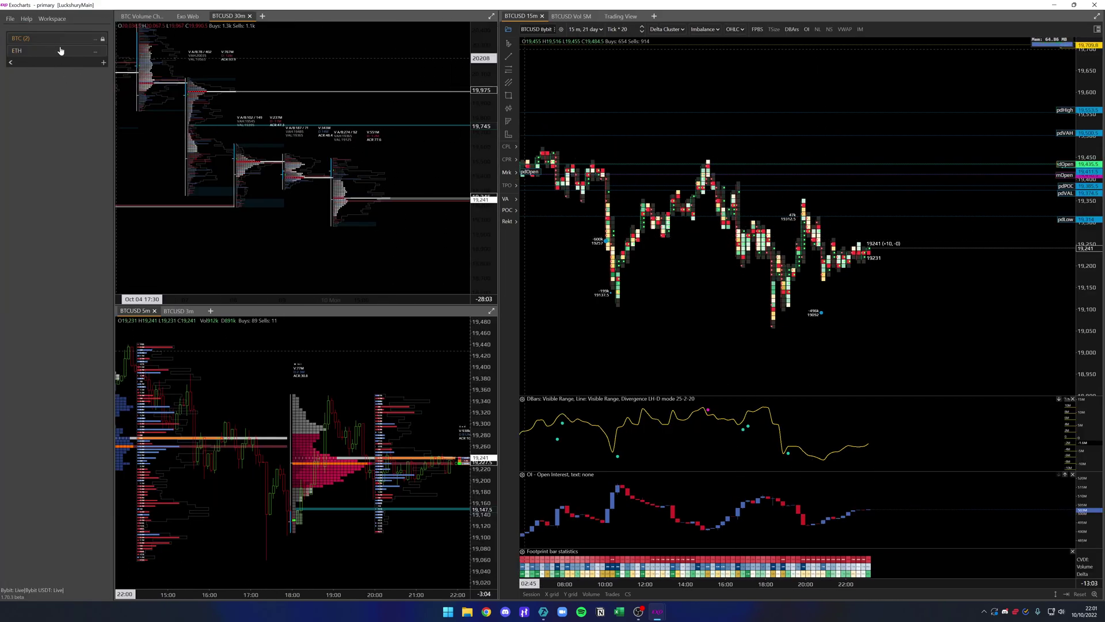
pyautogui.moveTo(315, 4); pyautogui.dragTo(730, 86)
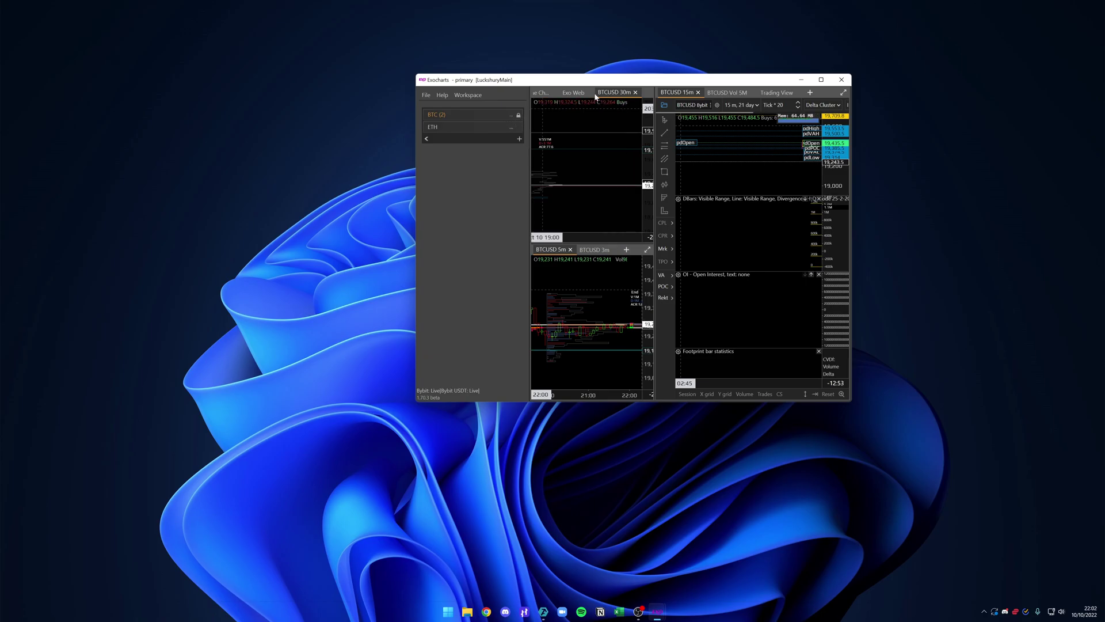
# Step: Look at the BTC group's rename, reset and delete options, confirming BTC as its custom chart group name
pyautogui.rightClick(511, 119)
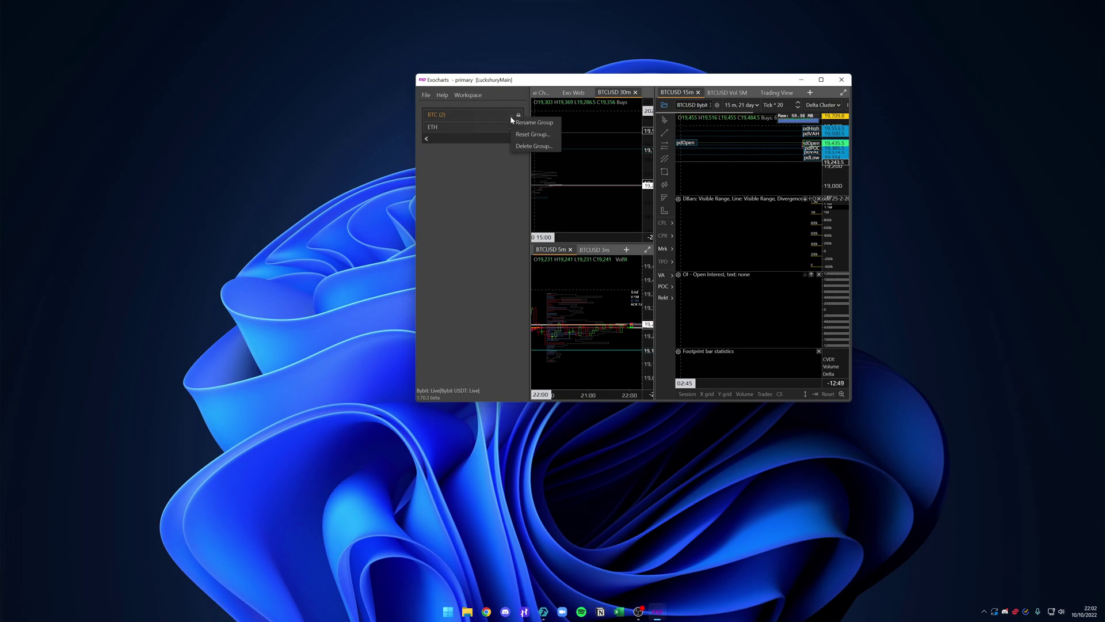
pyautogui.click(521, 122)
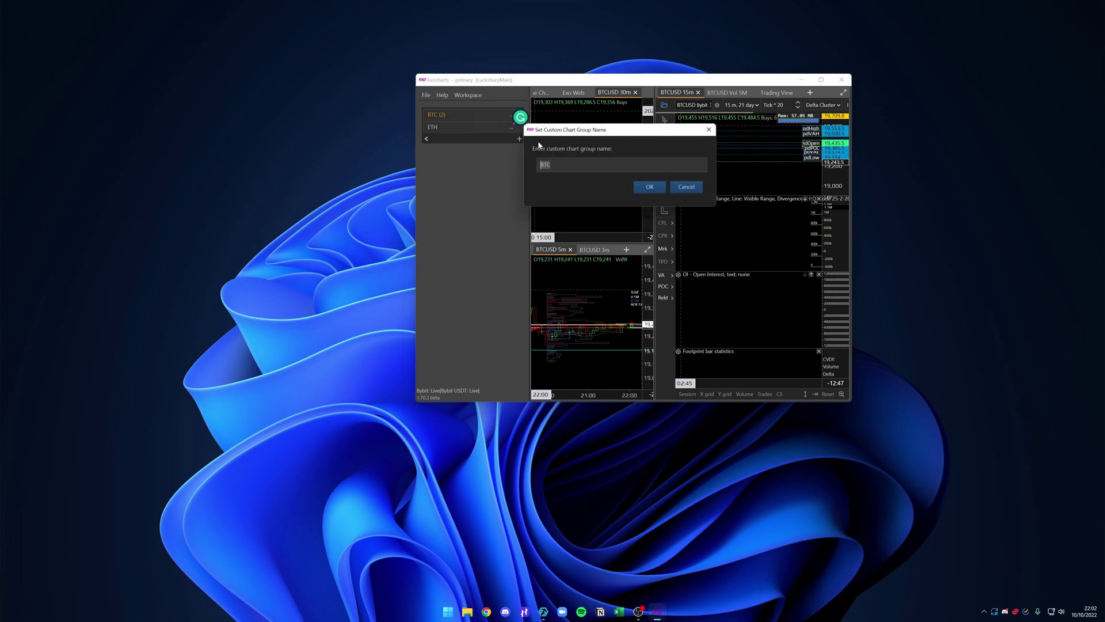
pyautogui.click(642, 185)
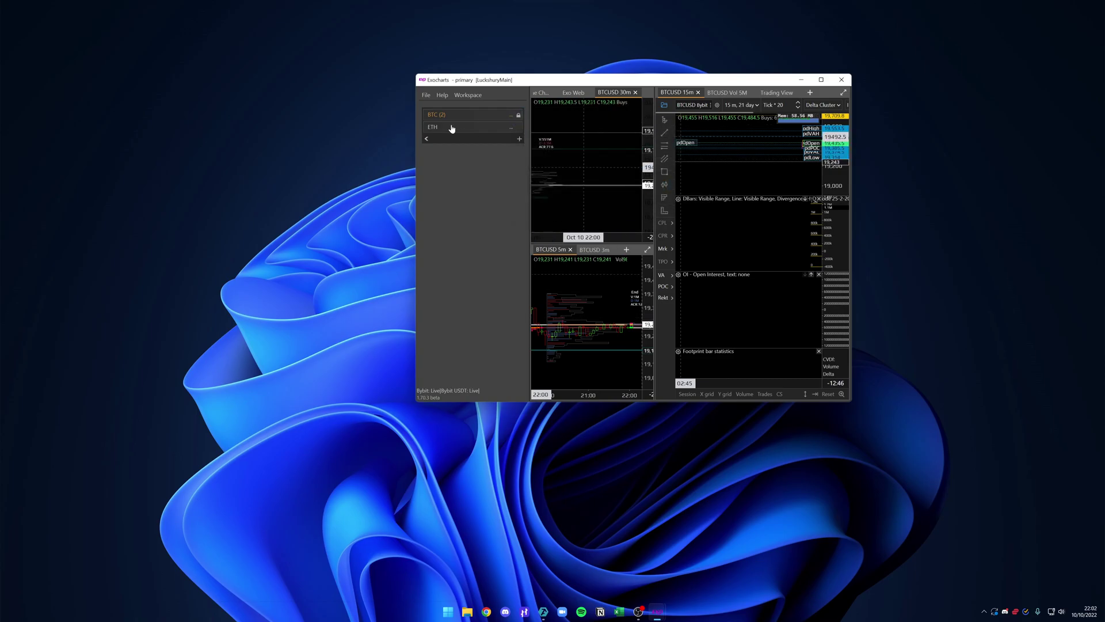
pyautogui.click(510, 120)
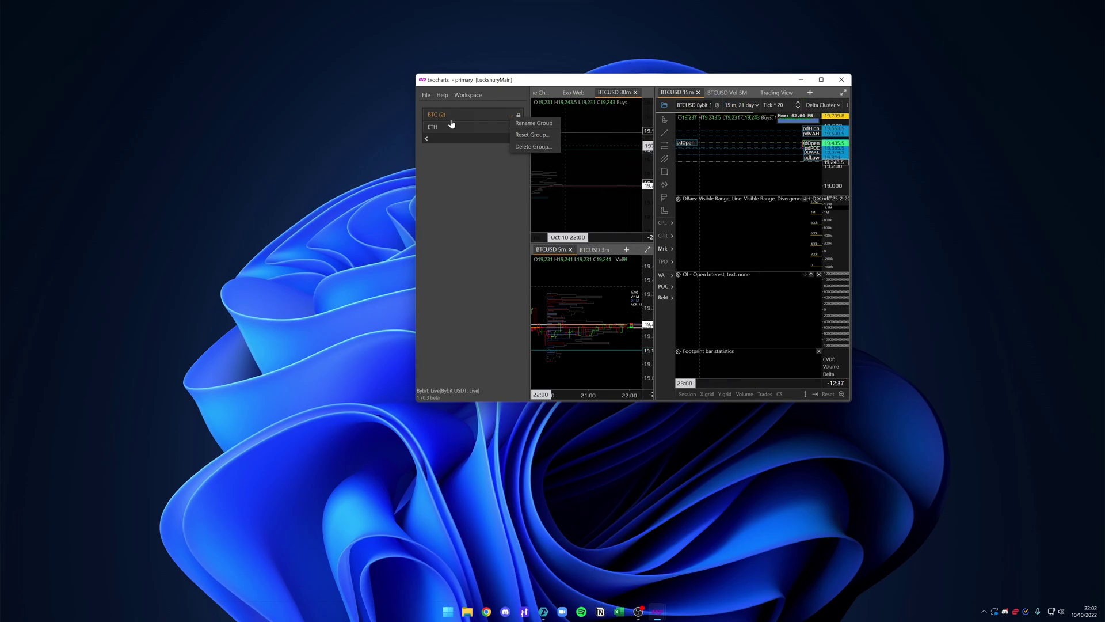
pyautogui.click(498, 197)
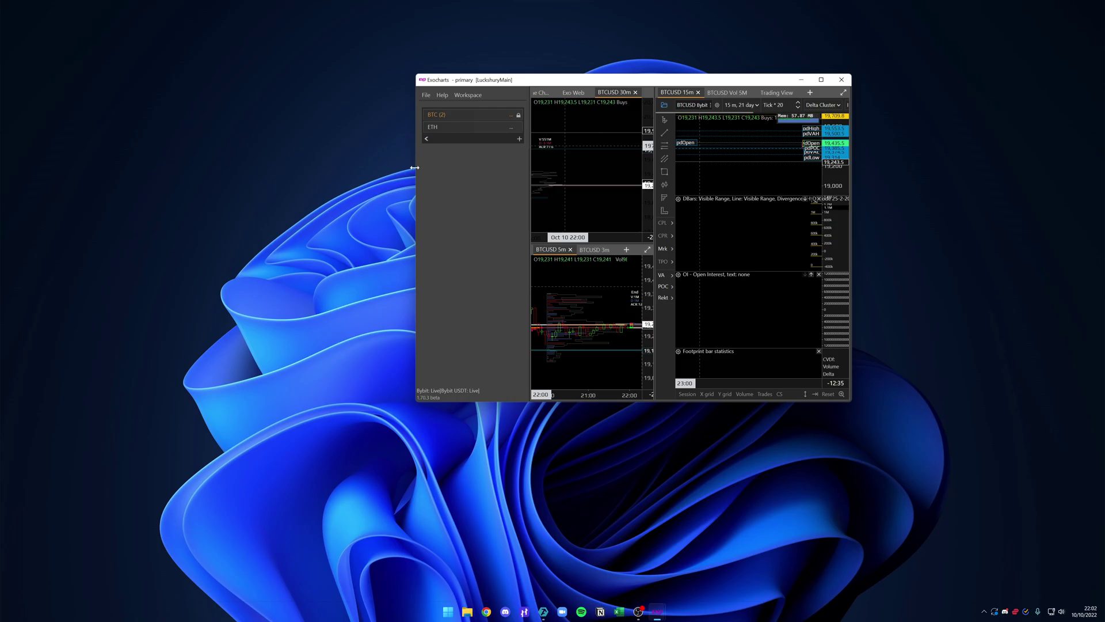
# Step: View the ETH group's layout in the maximized window and switch back to the BTC group
pyautogui.click(442, 129)
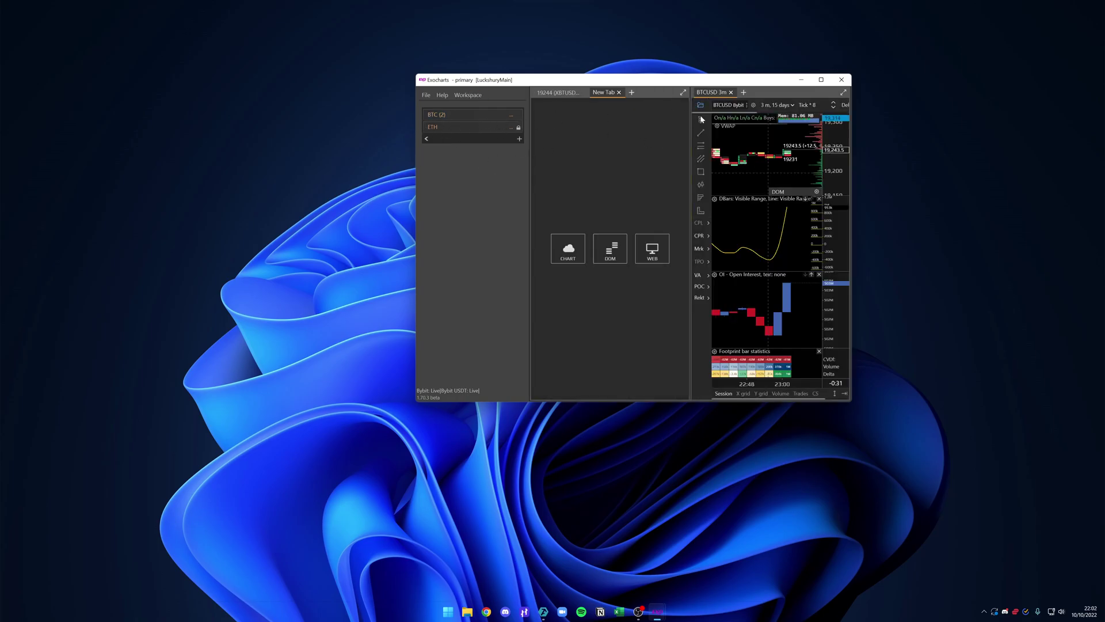
pyautogui.click(822, 80)
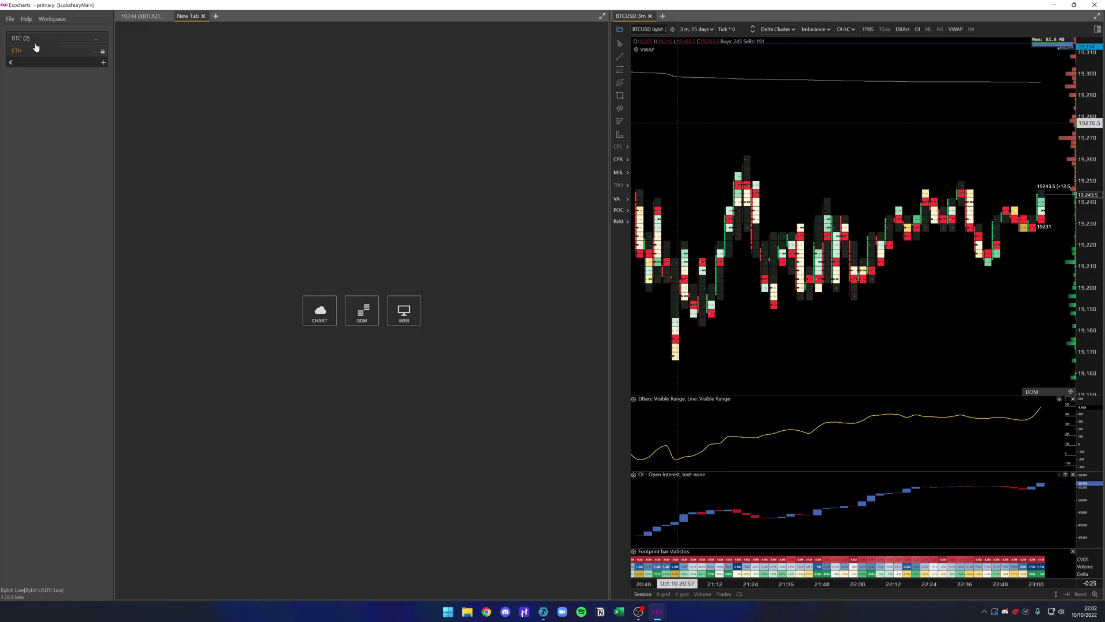
pyautogui.click(18, 39)
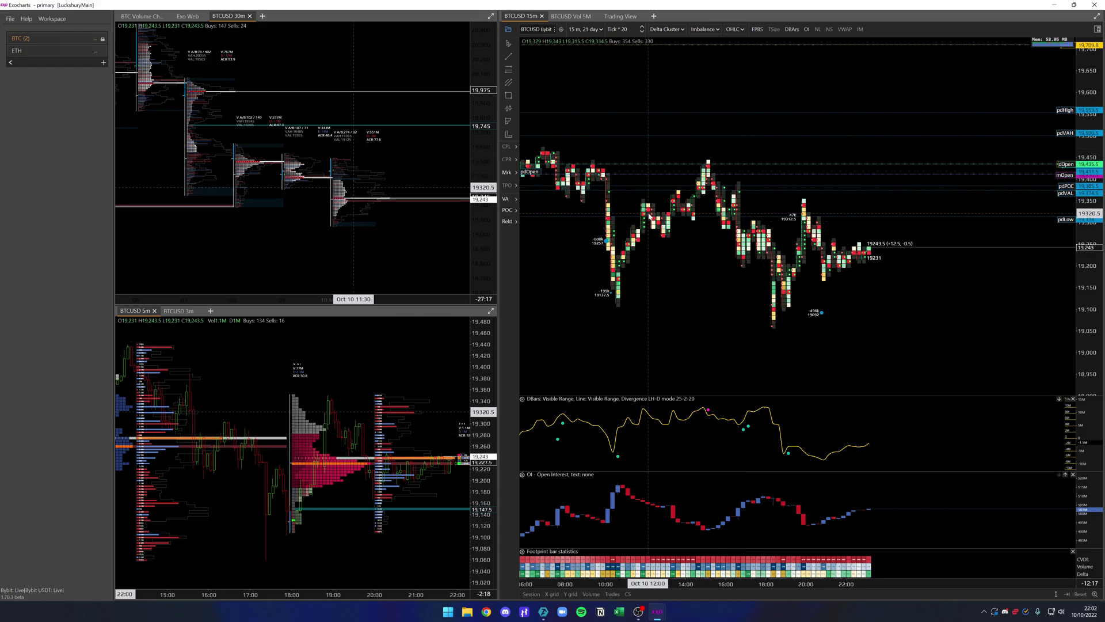
# Step: Show a longer range of the BTCUSD 15m chart and turn the maximized window into a smaller floating one
pyautogui.moveTo(650, 216); pyautogui.dragTo(771, 242)
pyautogui.scroll(-2, 771, 242)
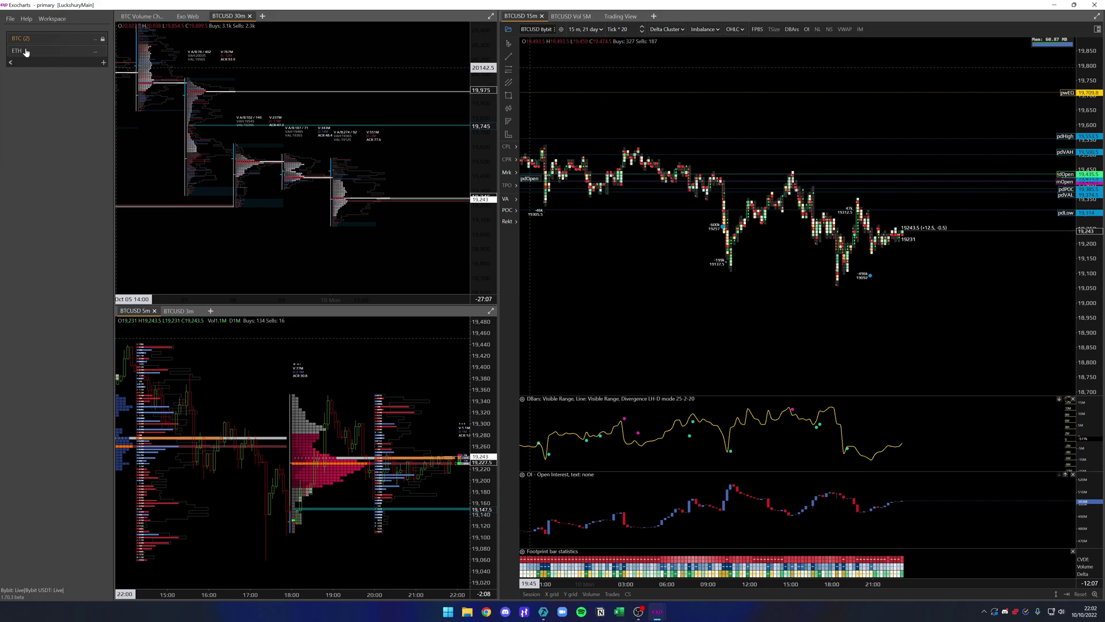
pyautogui.moveTo(219, 7); pyautogui.dragTo(588, 60)
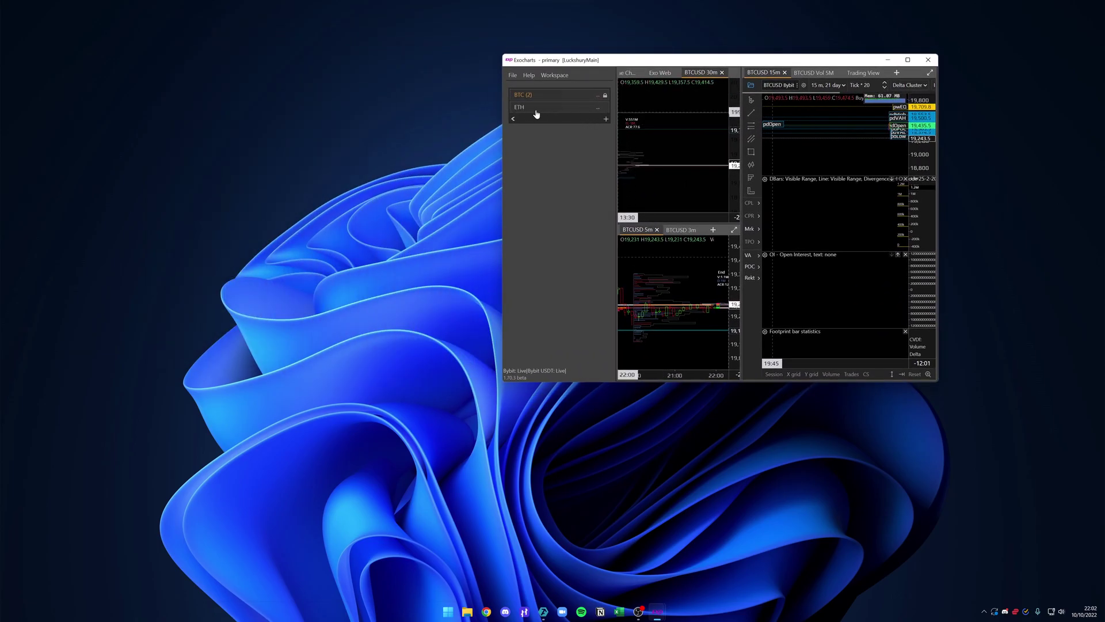
# Step: Detach the ETH group from the primary window into its own sibling window and place it beside the primary one
pyautogui.moveTo(536, 114); pyautogui.dragTo(218, 126)
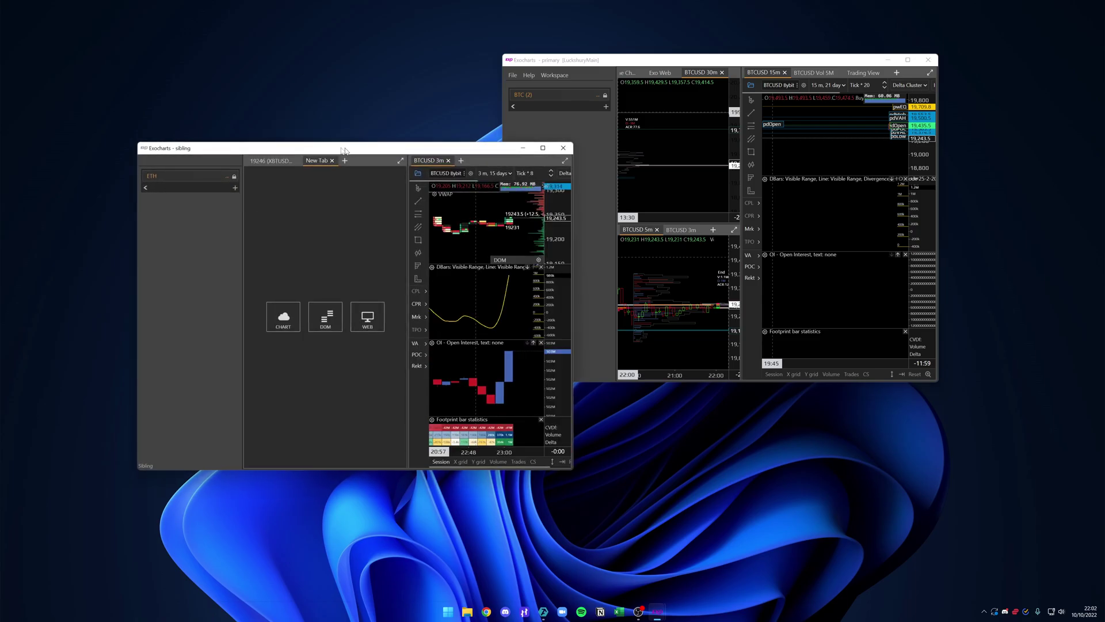
pyautogui.moveTo(344, 150); pyautogui.dragTo(243, 144)
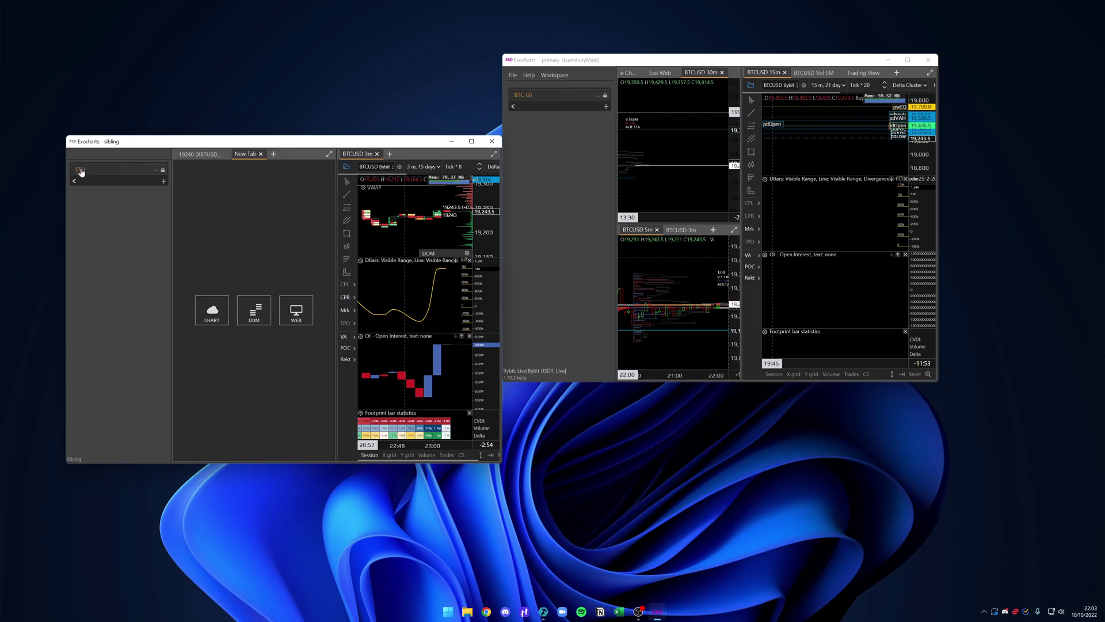
# Step: Move the ETH group back into the primary window's group list and close the sibling window with its empty tab
pyautogui.moveTo(83, 168); pyautogui.dragTo(543, 110)
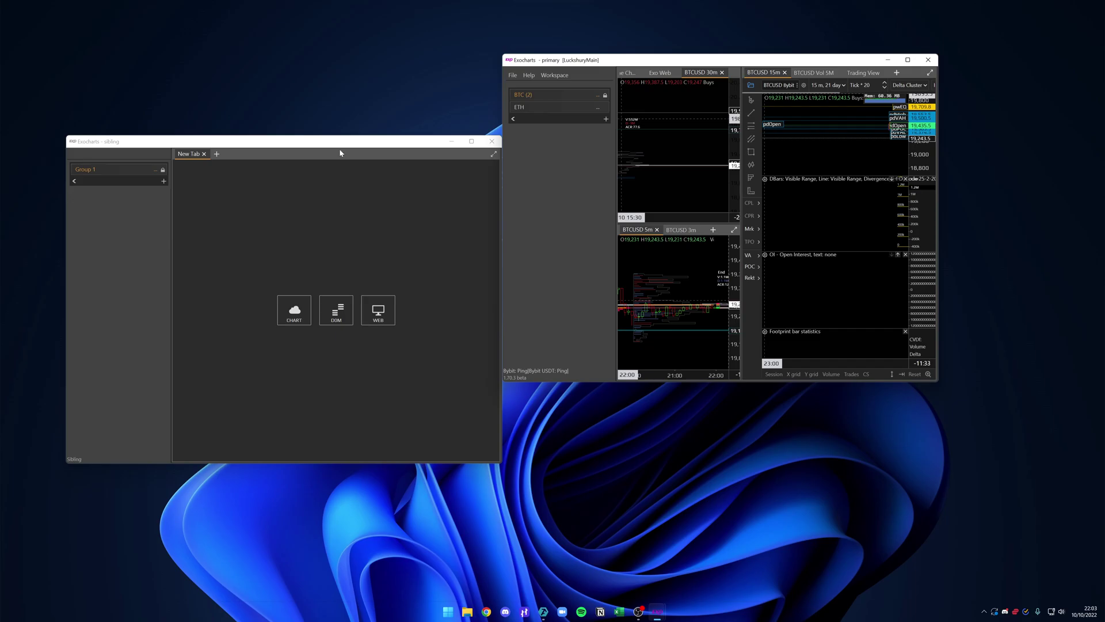
pyautogui.click(203, 155)
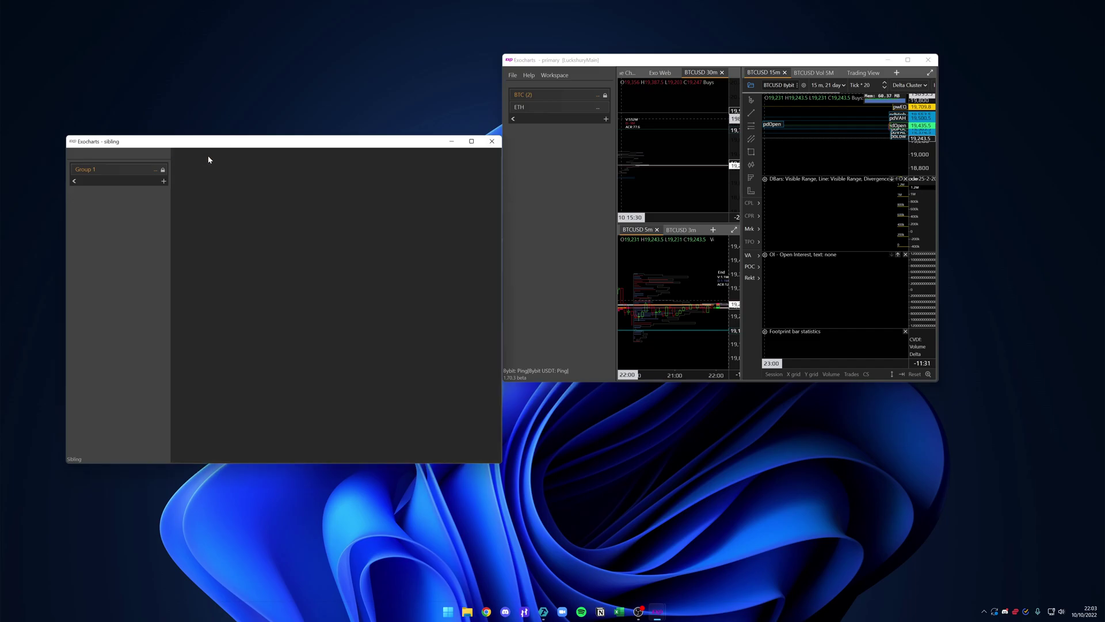
pyautogui.click(492, 141)
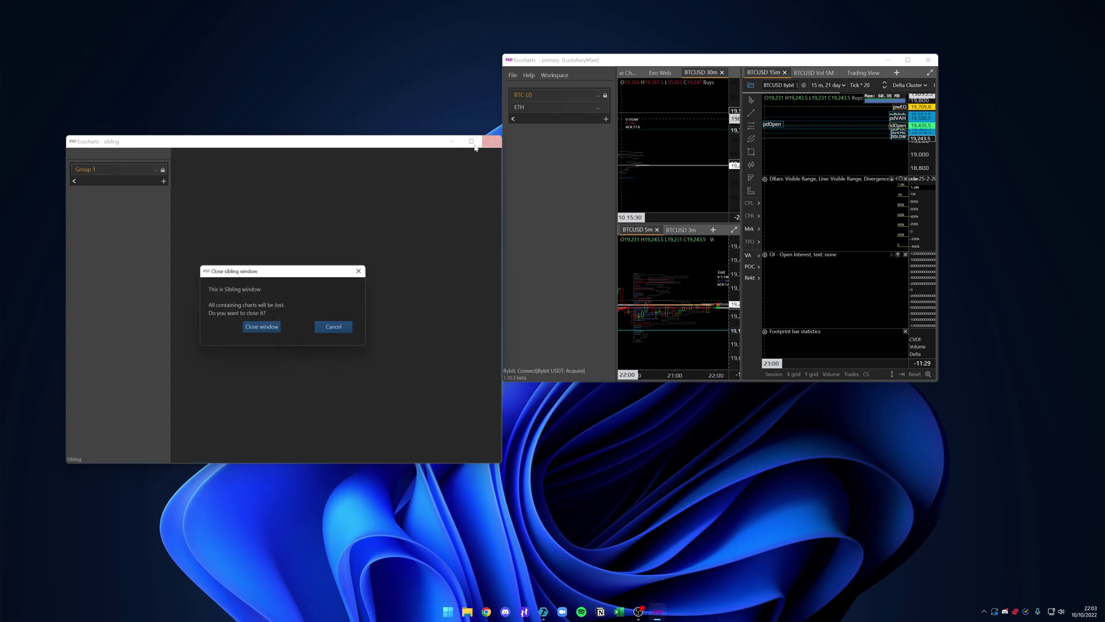
pyautogui.click(262, 328)
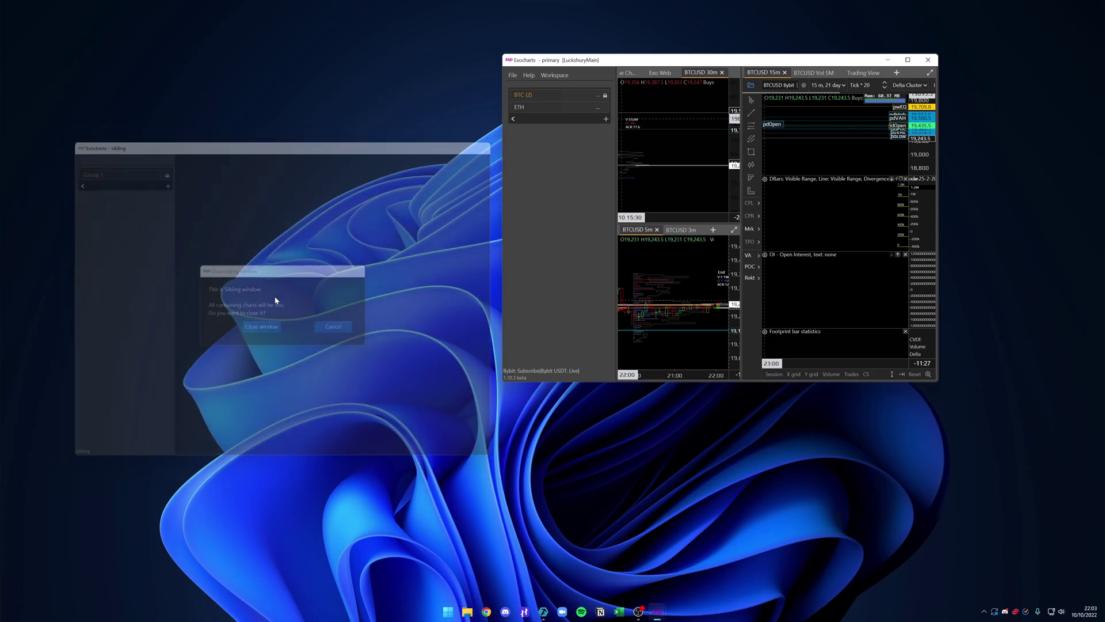
# Step: Maximize the primary window and show the most recent candles of the BTCUSD 15m chart in closer detail
pyautogui.click(909, 60)
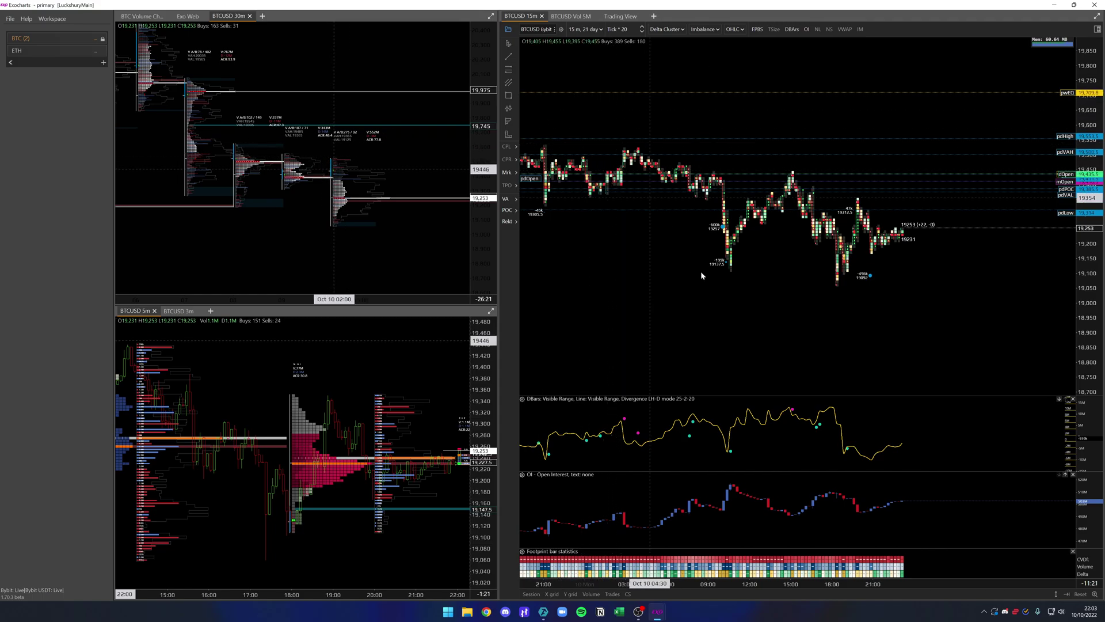
pyautogui.scroll(5, 905, 247)
pyautogui.moveTo(907, 247); pyautogui.dragTo(874, 251)
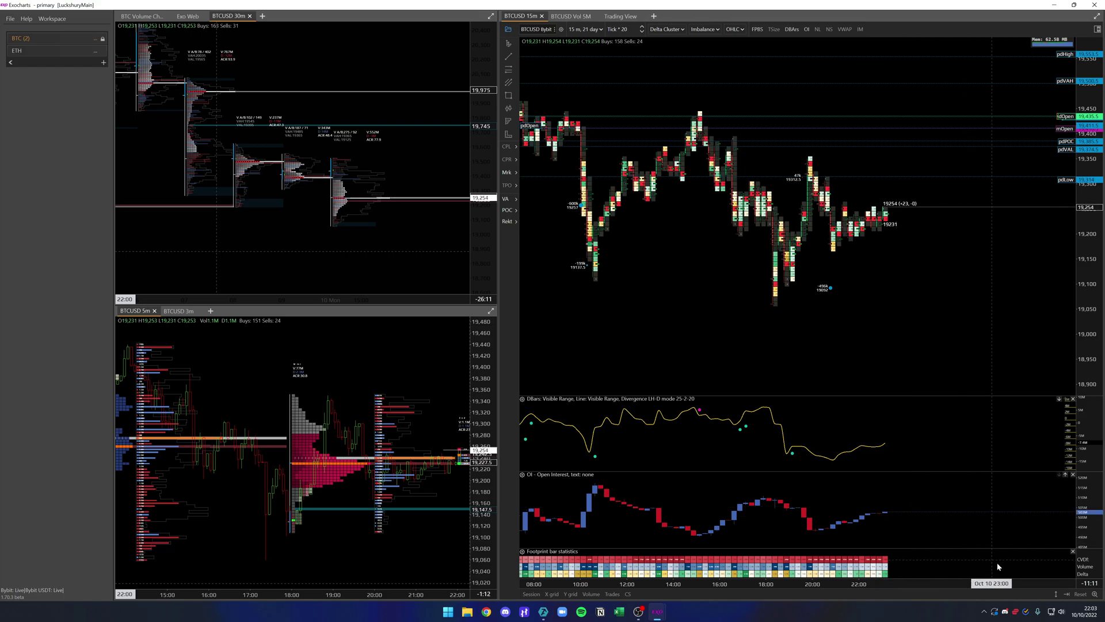
# Step: Add a web tab with the Exocharts web version beside Trading View and show more days of its daily BTCUSD volume profile
pyautogui.click(654, 16)
pyautogui.click(842, 309)
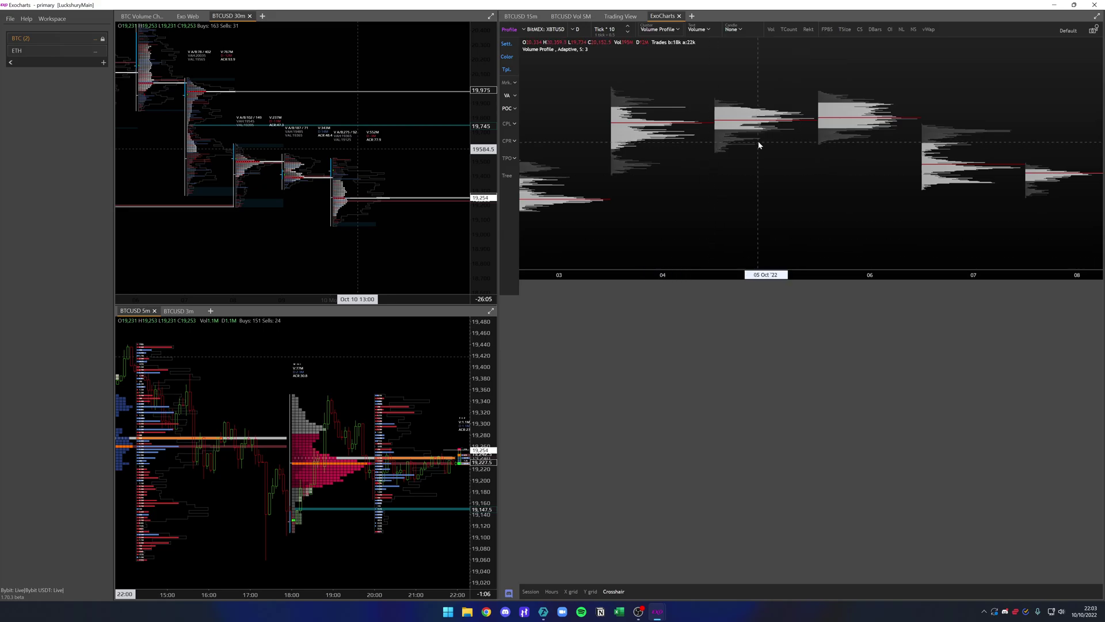
pyautogui.moveTo(758, 143); pyautogui.dragTo(777, 176)
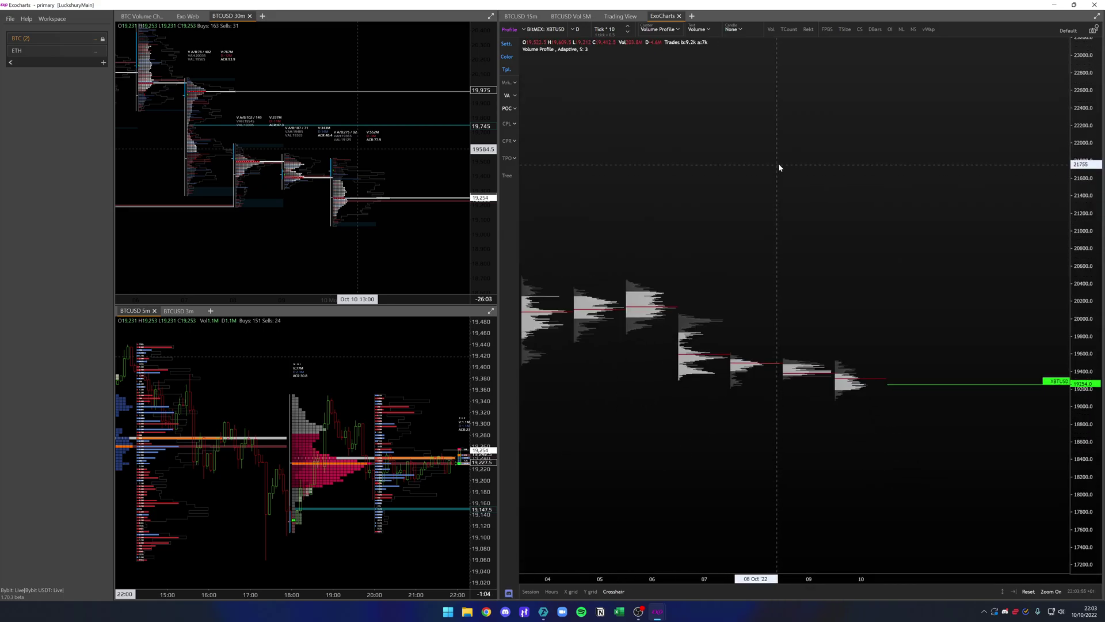
pyautogui.scroll(3, 806, 191)
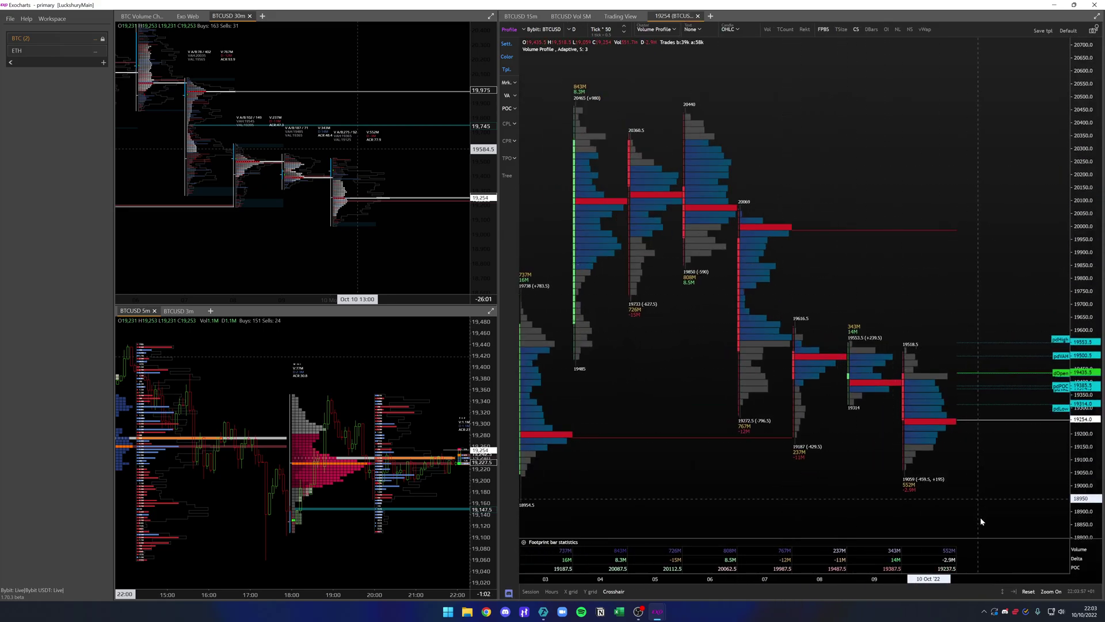
pyautogui.scroll(-5, 870, 201)
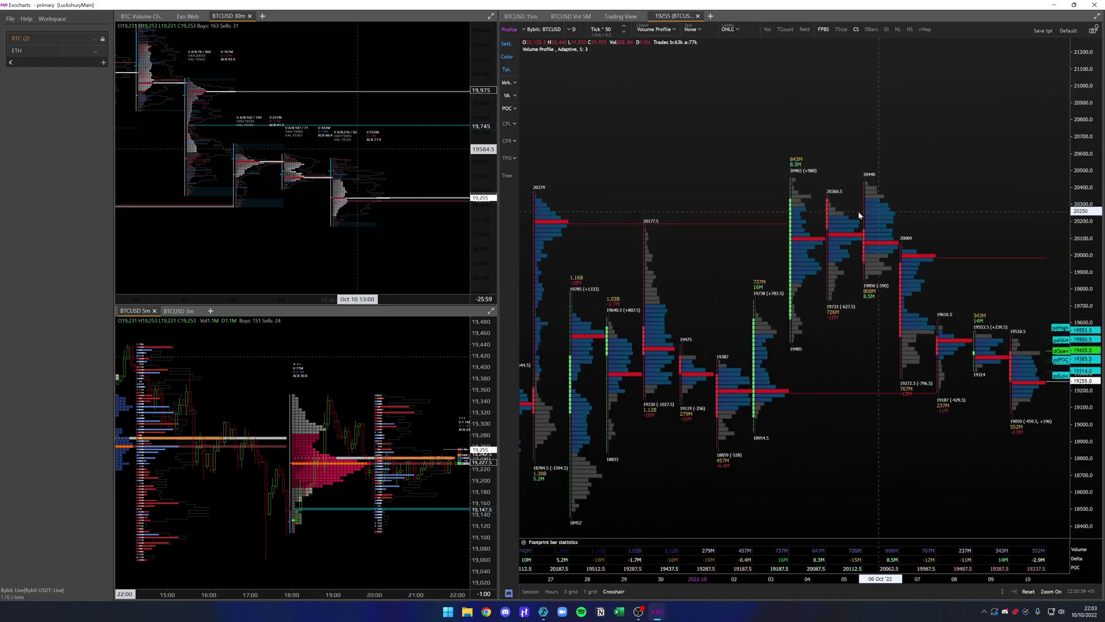
# Step: Return to the BTCUSD 15m chart and show a longer time range
pyautogui.click(520, 16)
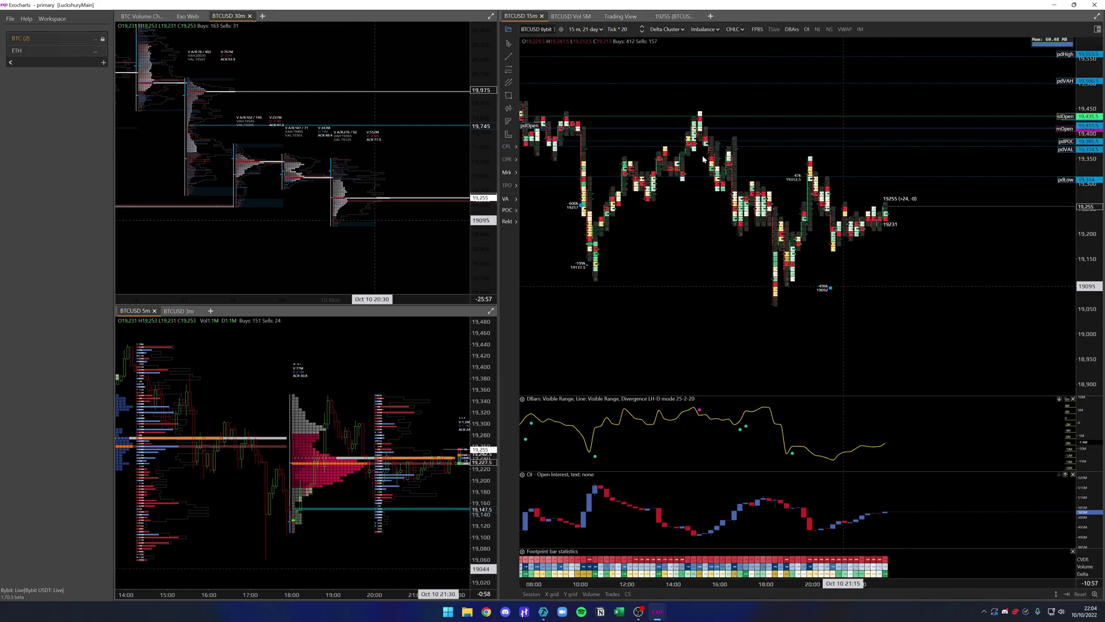
pyautogui.scroll(-2, 874, 259)
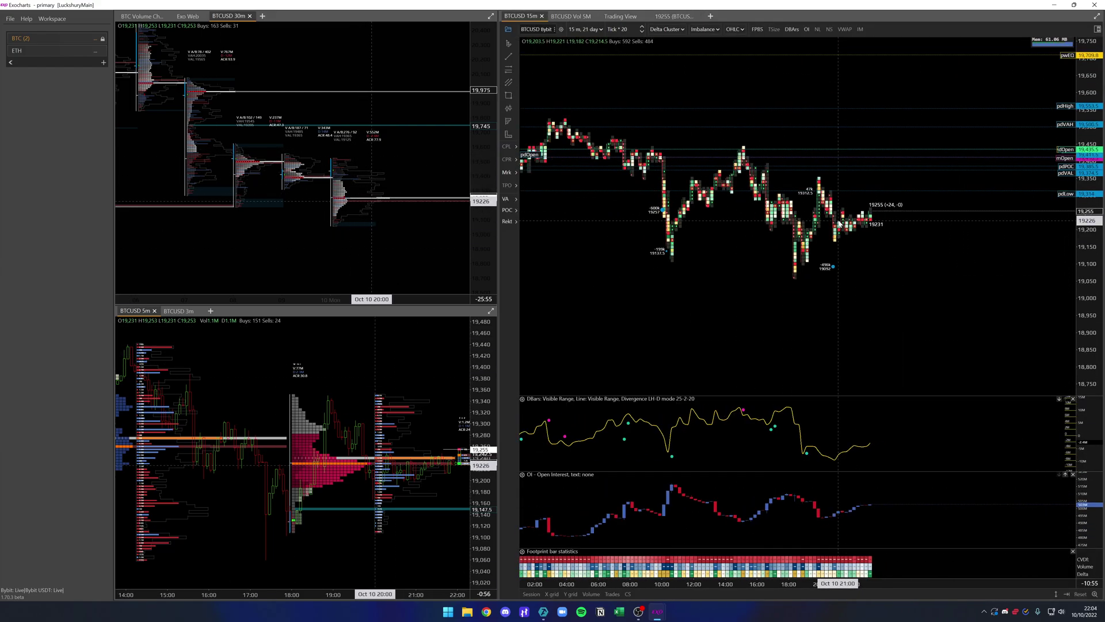